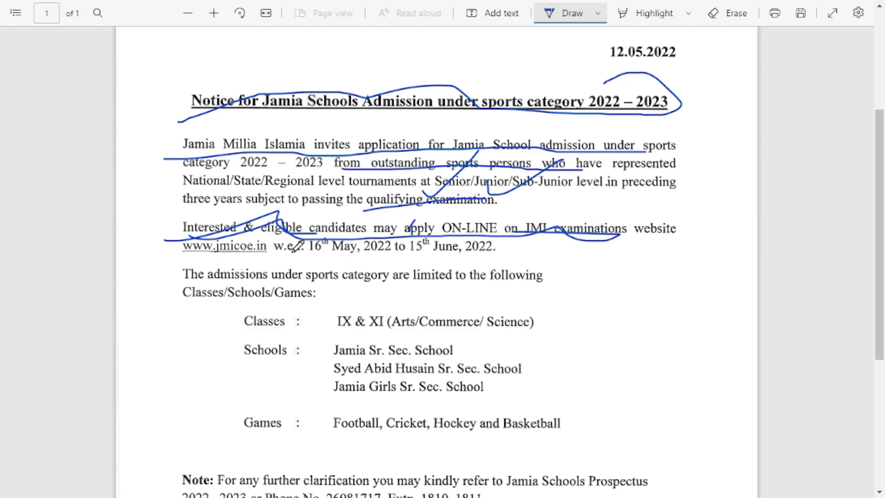
# Step: Ink over the jmicoe.in address and the 16th May and 15th June dates
pyautogui.moveTo(209, 255); pyautogui.dragTo(279, 211)
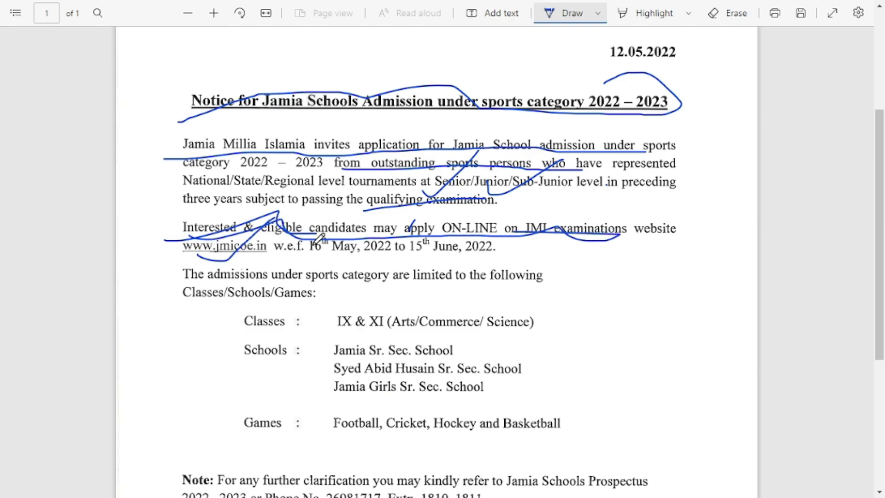
pyautogui.moveTo(308, 256)
pyautogui.mouseDown()
pyautogui.moveTo(351, 256)
pyautogui.moveTo(395, 209)
pyautogui.mouseUp()
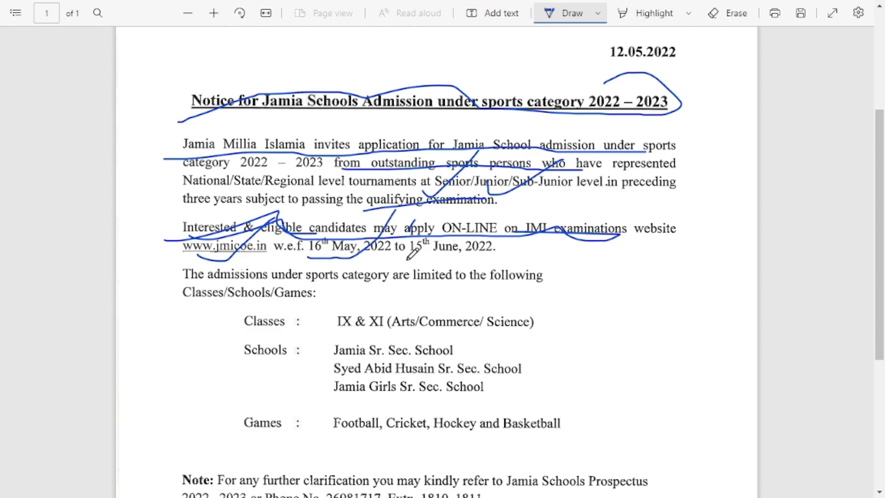
pyautogui.moveTo(404, 254)
pyautogui.mouseDown()
pyautogui.moveTo(481, 259)
pyautogui.moveTo(497, 221)
pyautogui.moveTo(464, 211)
pyautogui.moveTo(353, 237)
pyautogui.moveTo(401, 258)
pyautogui.mouseUp()
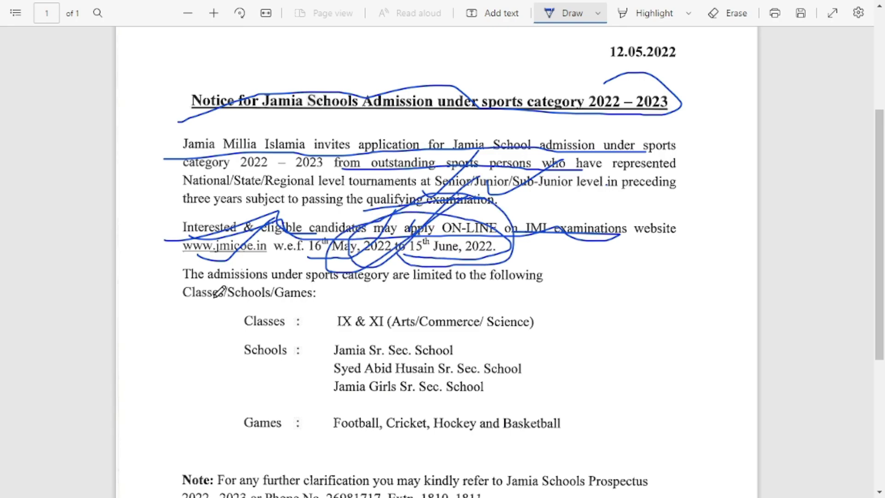
# Step: Circle classes IX & XI and mark the list of eligible schools in blue ink
pyautogui.scroll(-1, 203, 258)
pyautogui.moveTo(202, 266); pyautogui.dragTo(318, 224)
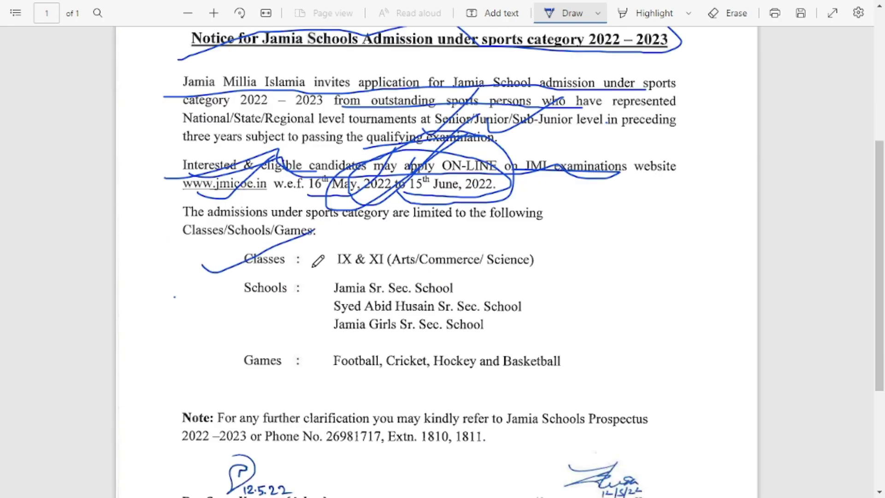
pyautogui.moveTo(312, 271)
pyautogui.mouseDown()
pyautogui.moveTo(552, 265)
pyautogui.moveTo(368, 242)
pyautogui.moveTo(373, 256)
pyautogui.moveTo(384, 225)
pyautogui.moveTo(355, 219)
pyautogui.moveTo(332, 254)
pyautogui.moveTo(549, 259)
pyautogui.moveTo(486, 217)
pyautogui.moveTo(421, 222)
pyautogui.mouseUp()
pyautogui.moveTo(270, 297)
pyautogui.mouseDown()
pyautogui.moveTo(334, 275)
pyautogui.moveTo(429, 278)
pyautogui.mouseUp()
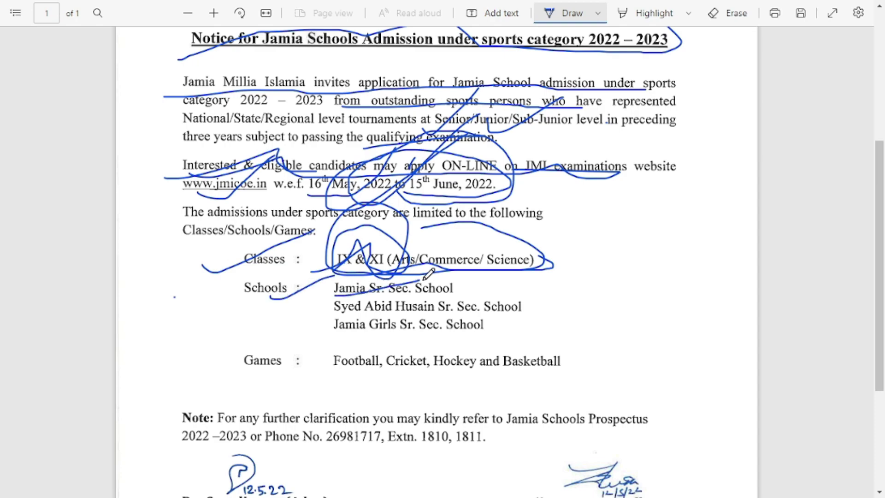
pyautogui.moveTo(300, 322)
pyautogui.mouseDown()
pyautogui.moveTo(387, 291)
pyautogui.moveTo(473, 275)
pyautogui.mouseUp()
pyautogui.moveTo(326, 337)
pyautogui.mouseDown()
pyautogui.moveTo(339, 338)
pyautogui.moveTo(427, 278)
pyautogui.mouseUp()
# Step: Underline the prospectus reference and loop ink around the note below the games
pyautogui.scroll(-1, 220, 388)
pyautogui.moveTo(216, 312)
pyautogui.mouseDown()
pyautogui.moveTo(286, 299)
pyautogui.moveTo(378, 316)
pyautogui.moveTo(509, 315)
pyautogui.moveTo(475, 272)
pyautogui.moveTo(276, 277)
pyautogui.moveTo(232, 297)
pyautogui.moveTo(283, 305)
pyautogui.moveTo(411, 251)
pyautogui.mouseUp()
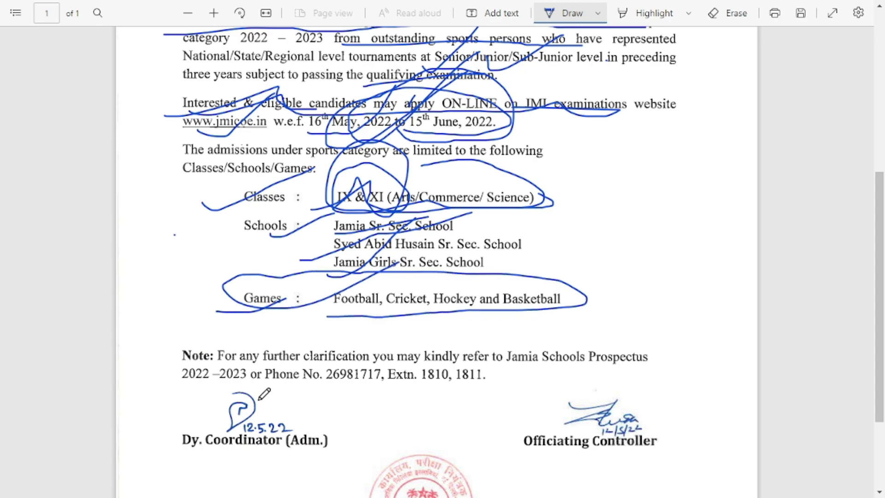
pyautogui.moveTo(254, 404)
pyautogui.mouseDown()
pyautogui.moveTo(480, 358)
pyautogui.moveTo(557, 368)
pyautogui.moveTo(683, 356)
pyautogui.moveTo(620, 313)
pyautogui.moveTo(479, 309)
pyautogui.moveTo(439, 368)
pyautogui.mouseUp()
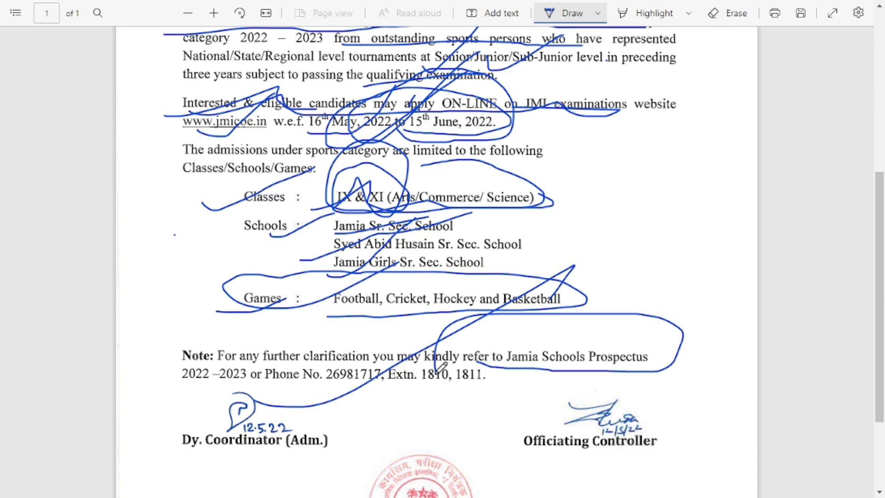
pyautogui.moveTo(397, 400)
pyautogui.mouseDown()
pyautogui.moveTo(409, 407)
pyautogui.moveTo(561, 308)
pyautogui.mouseUp()
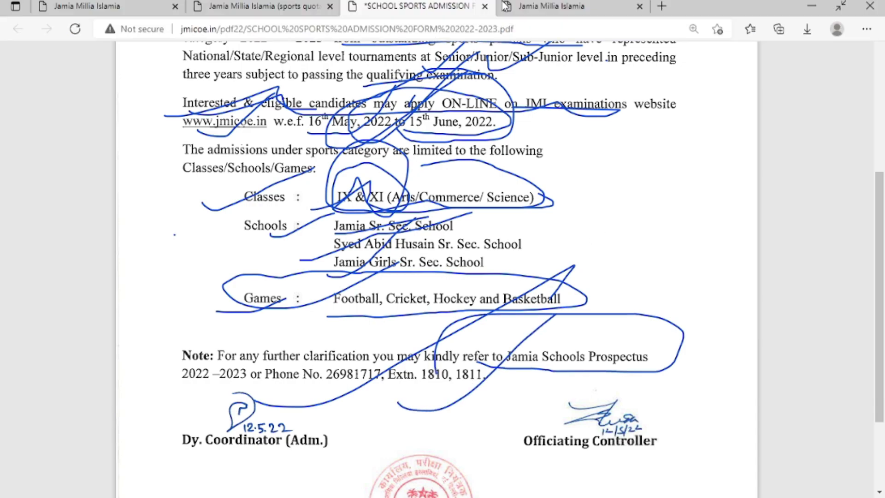
# Step: Start a new registration on the portal and fill the applicant's name from saved data
pyautogui.click(420, 8)
pyautogui.click(749, 373)
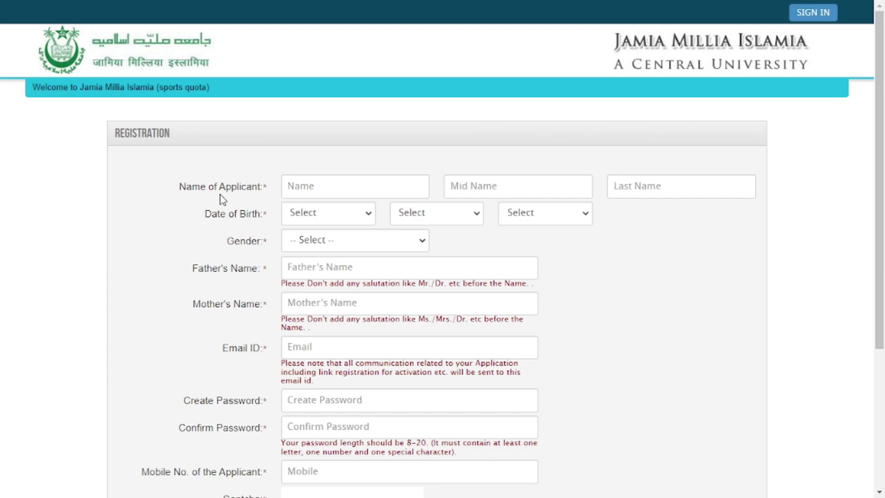
pyautogui.click(314, 185)
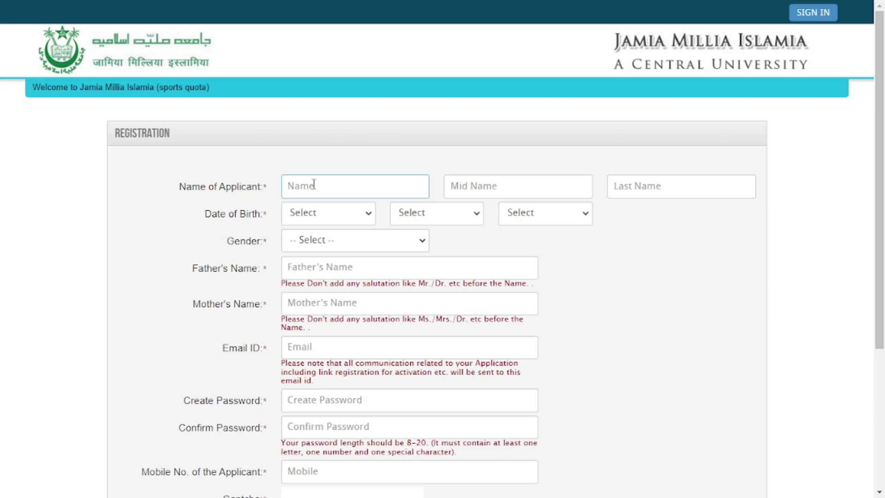
pyautogui.click(484, 191)
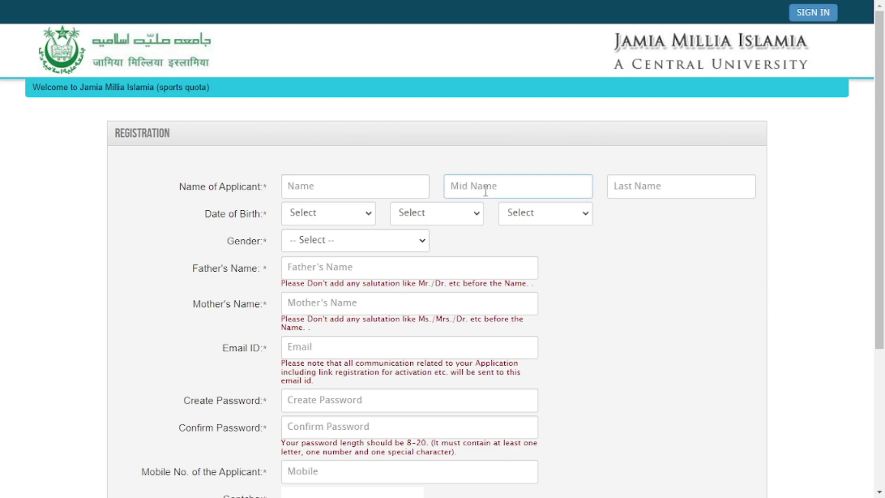
pyautogui.click(700, 180)
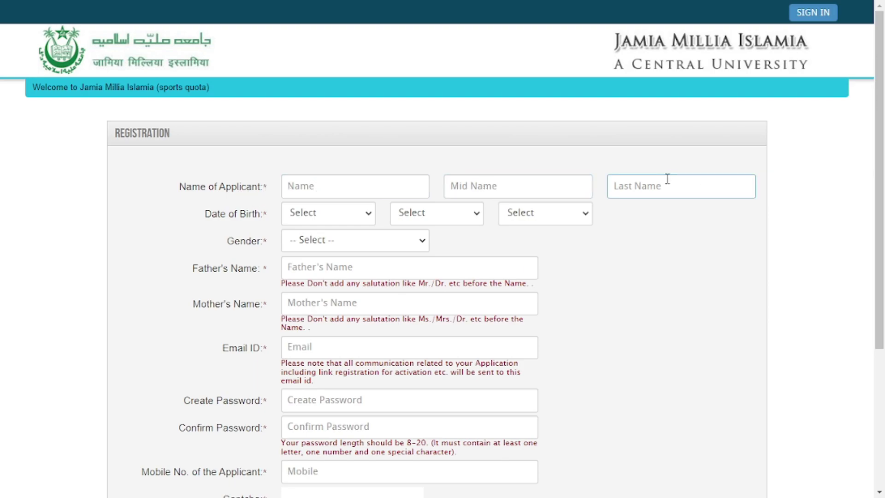
pyautogui.click(466, 192)
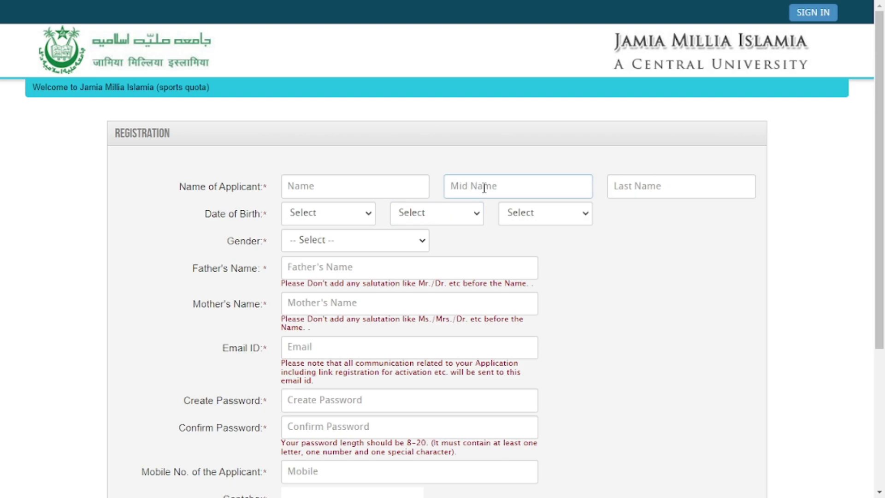
pyautogui.click(310, 196)
pyautogui.click(318, 217)
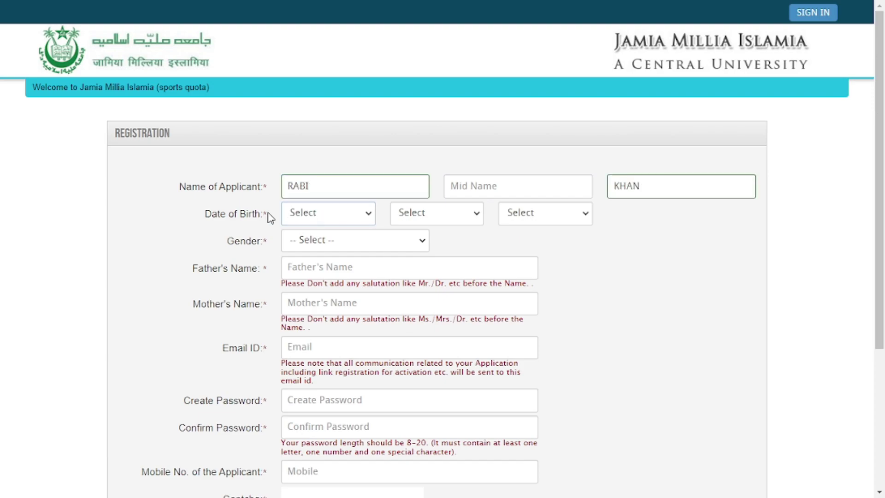
pyautogui.click(352, 215)
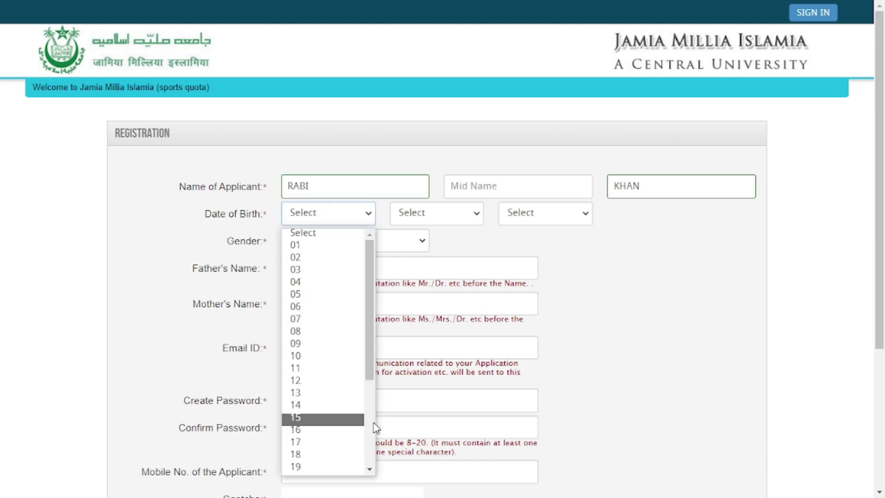
pyautogui.scroll(-4, 376, 428)
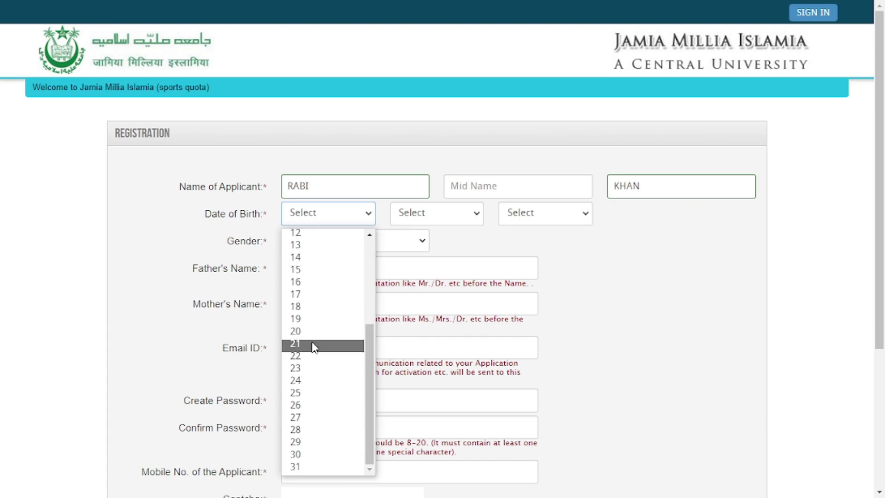
pyautogui.click(314, 346)
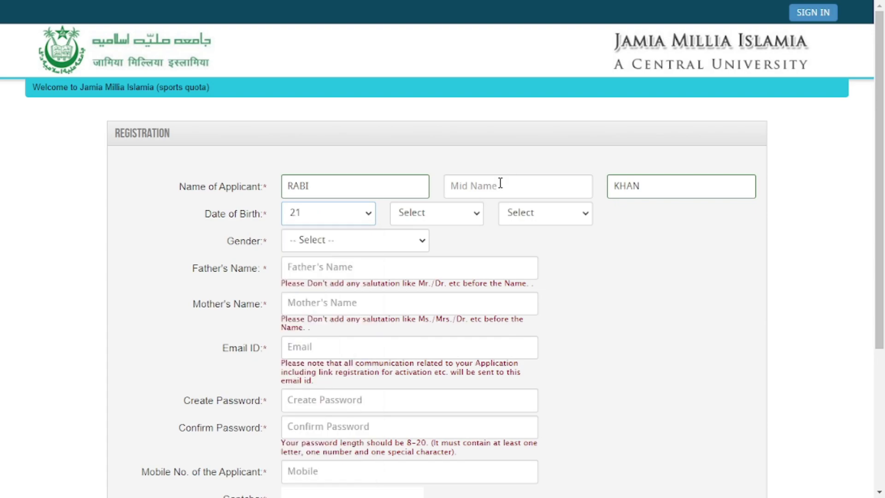
pyautogui.click(457, 217)
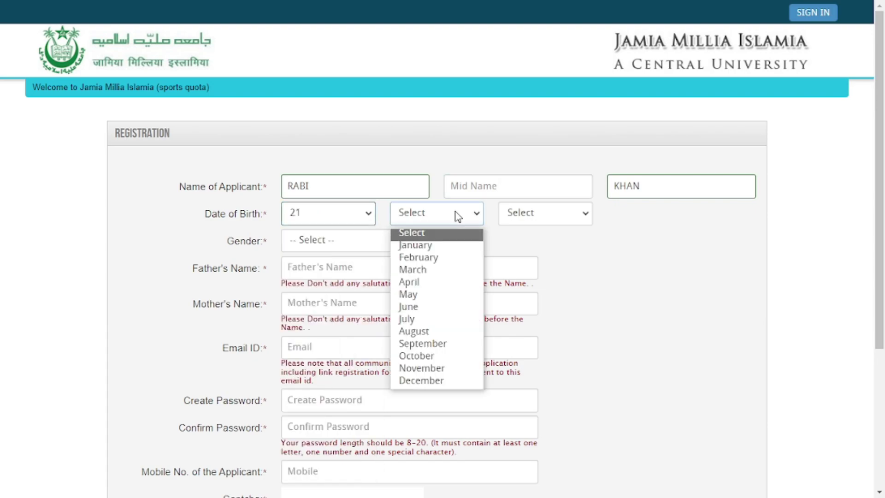
pyautogui.click(417, 309)
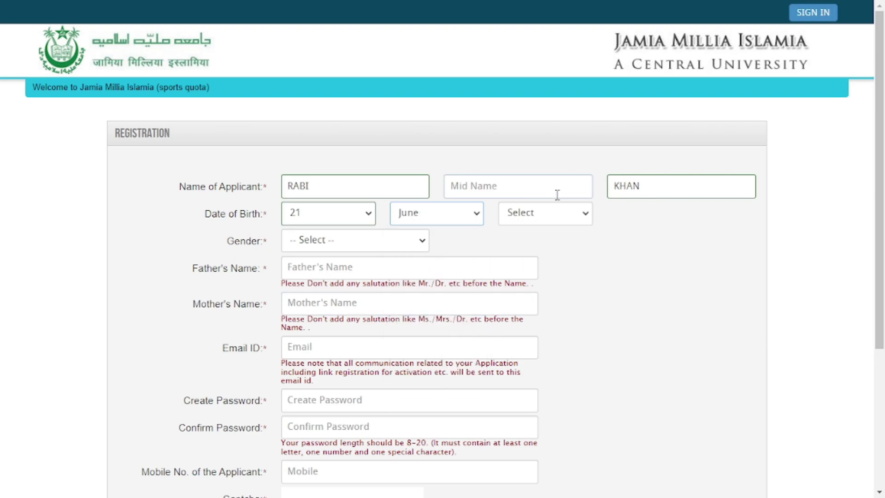
pyautogui.click(542, 220)
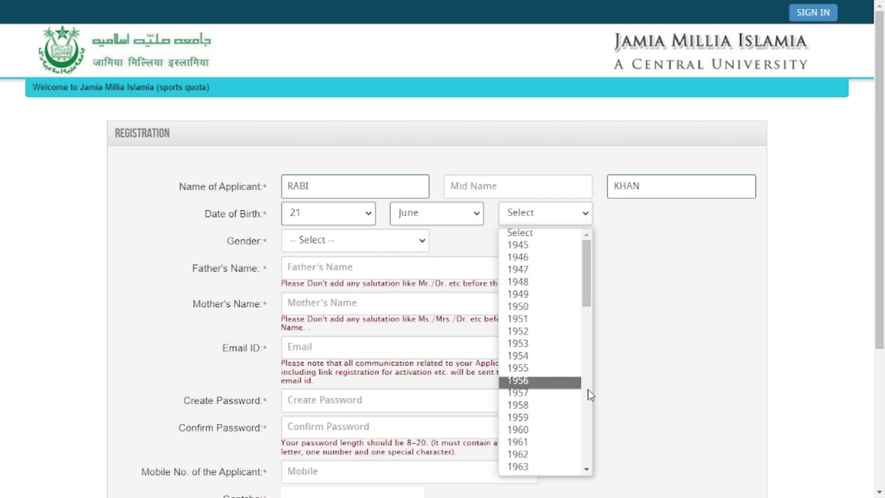
pyautogui.scroll(-8, 591, 411)
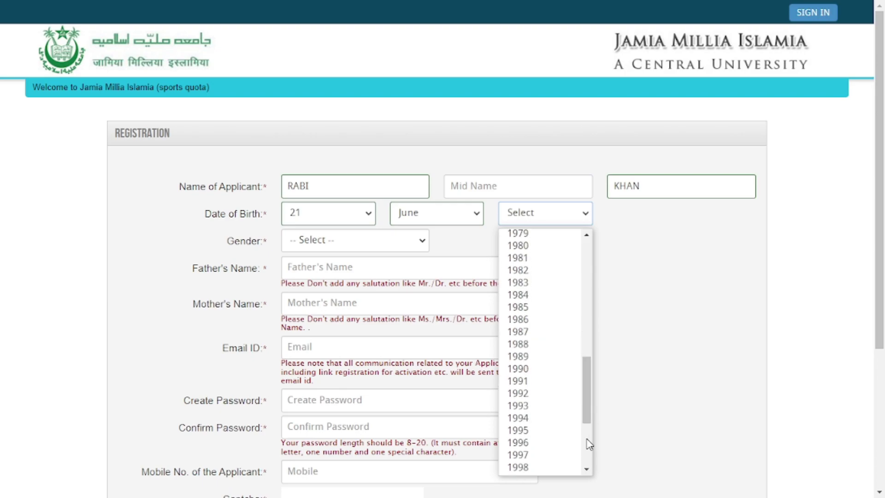
pyautogui.scroll(-4, 589, 443)
pyautogui.click(535, 392)
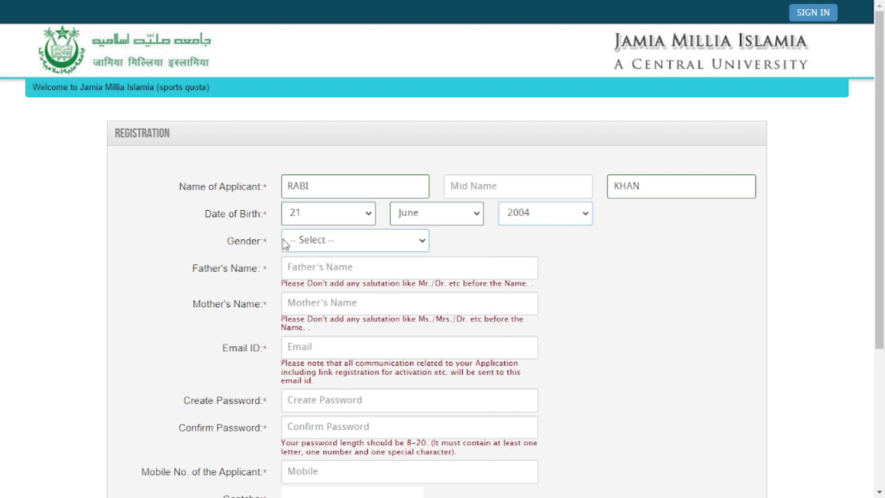
pyautogui.click(329, 248)
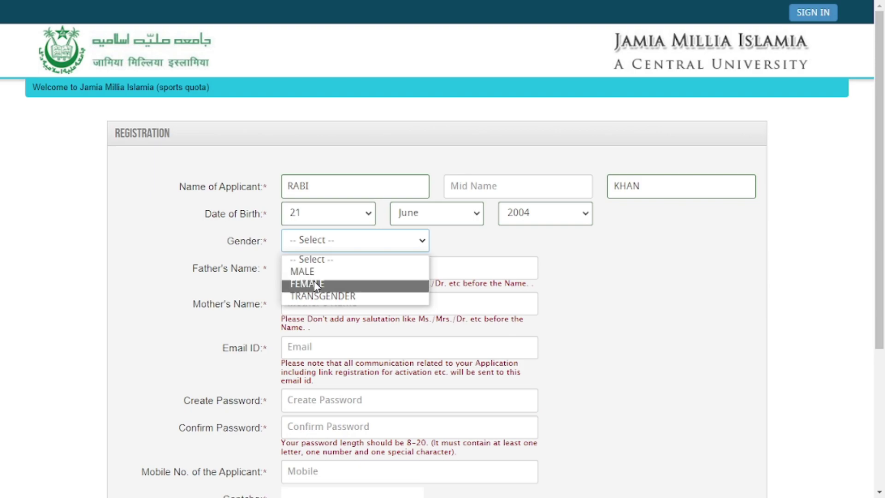
pyautogui.click(317, 272)
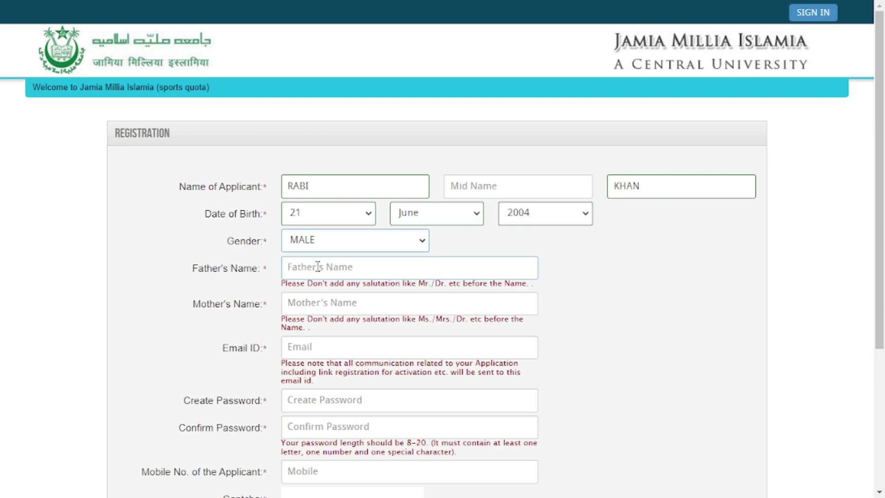
# Step: Fill in the father's and mother's names from saved data
pyautogui.click(303, 266)
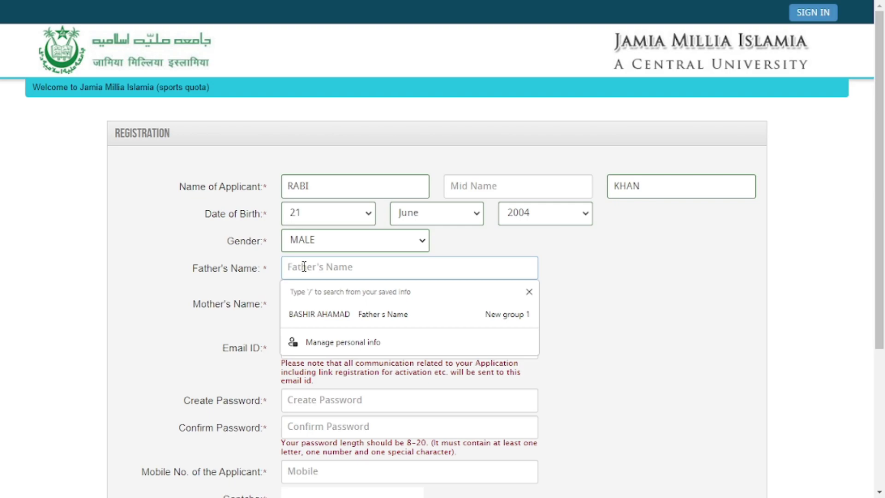
pyautogui.write('RA')
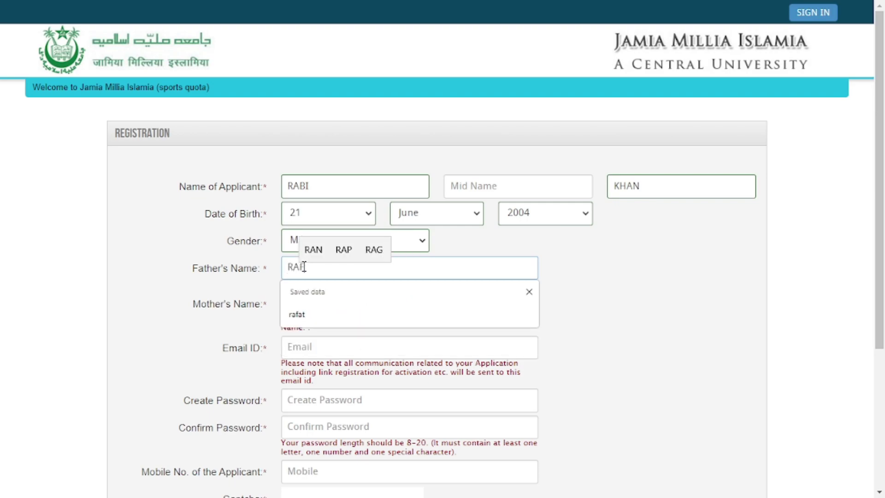
pyautogui.write('F')
pyautogui.click(293, 307)
pyautogui.click(329, 307)
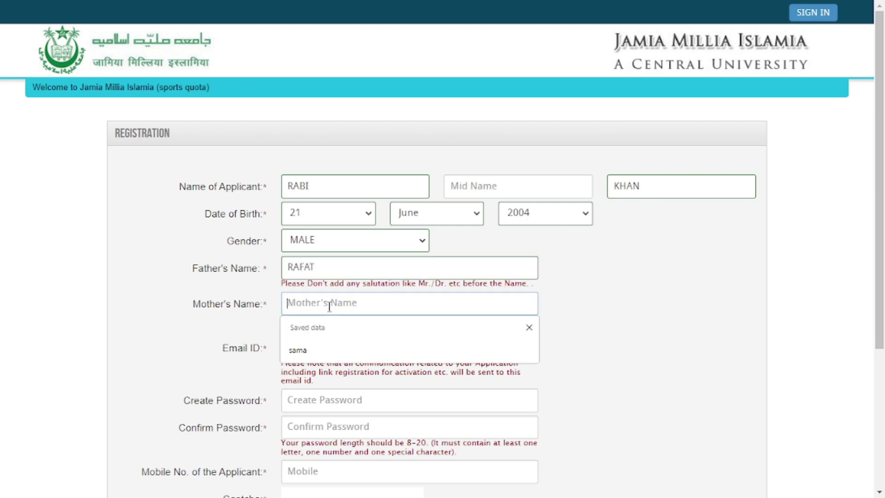
pyautogui.click(306, 349)
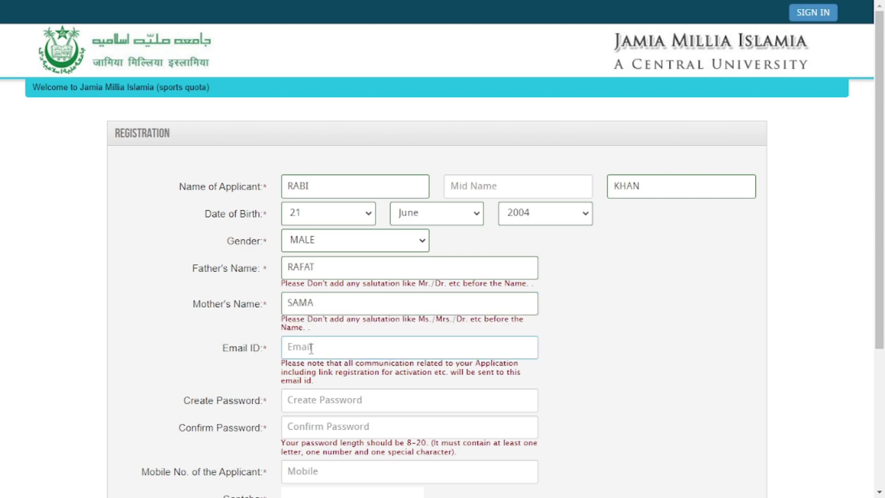
# Step: Enter the account password in the password field
pyautogui.scroll(-4, 269, 370)
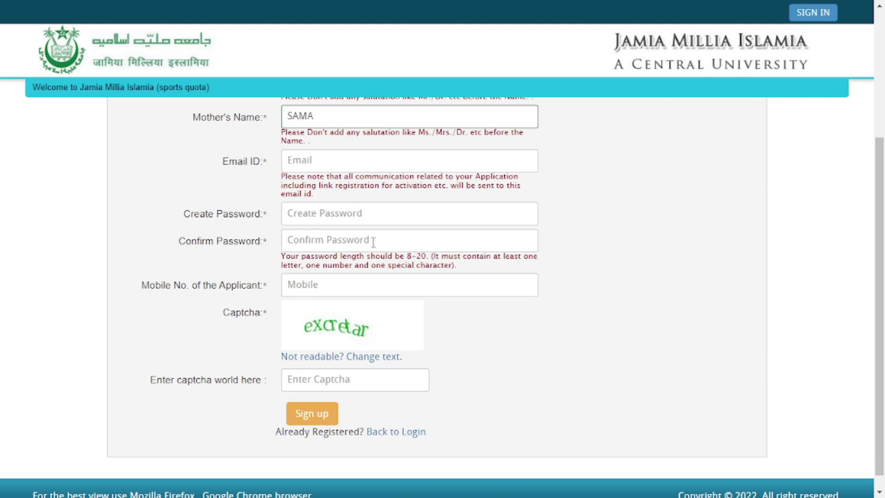
pyautogui.click(309, 214)
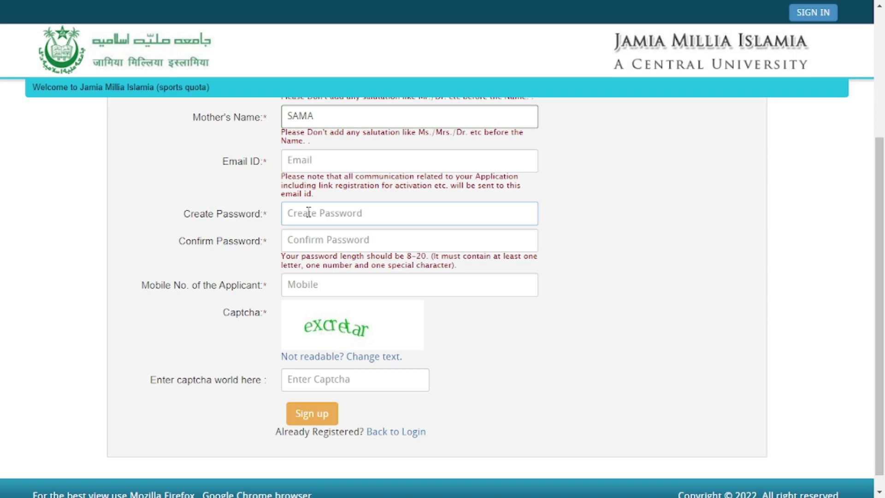
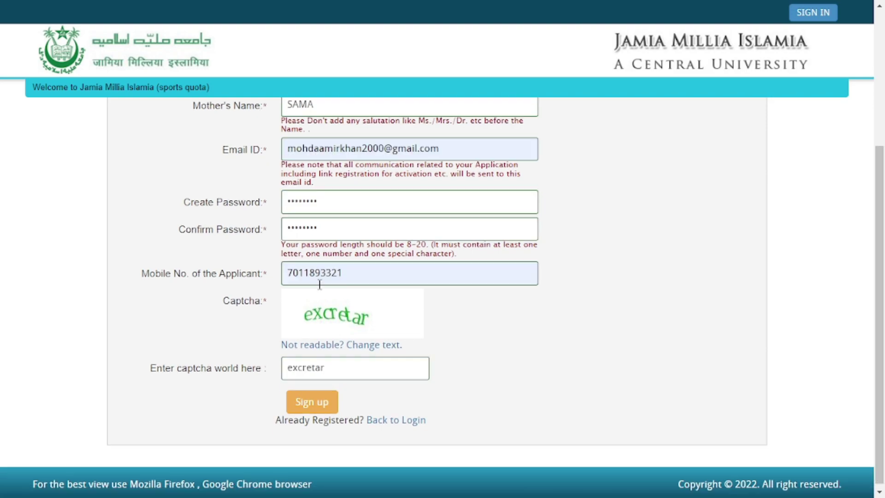
# Step: Submit the registration form and confirm the details in the Registration Details popup
pyautogui.click(311, 406)
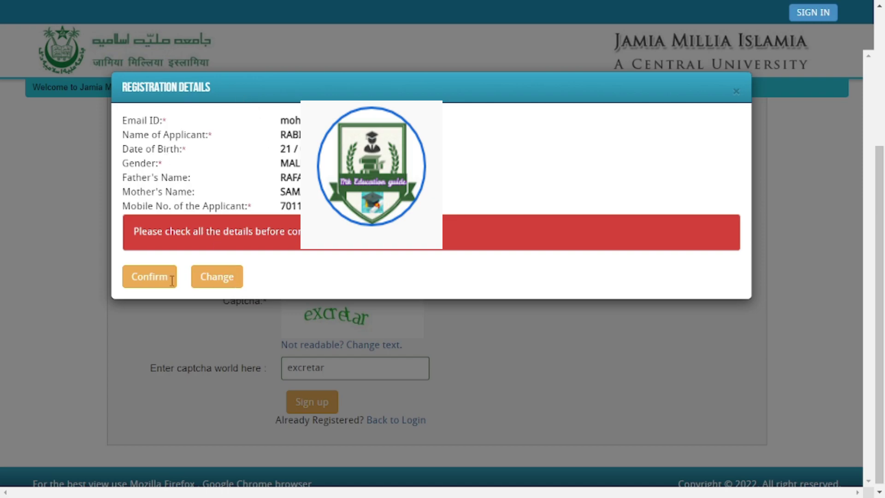
pyautogui.click(148, 285)
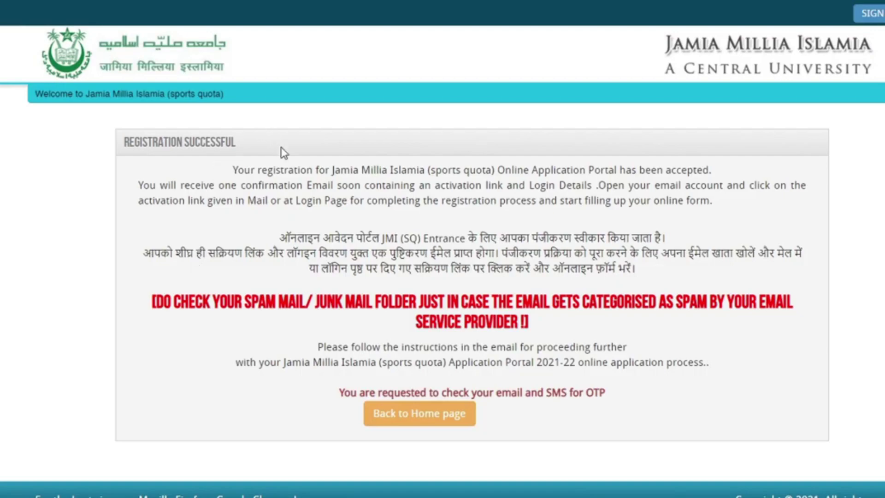
pyautogui.hotkey('ctrl', '+')
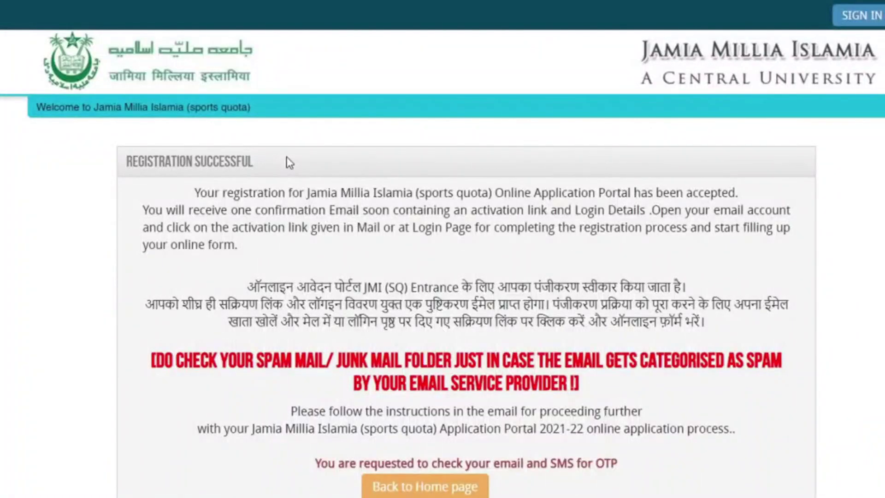
# Step: Open the JMI activation email in Gmail and follow its Verify/Activate link
pyautogui.moveTo(607, 1)
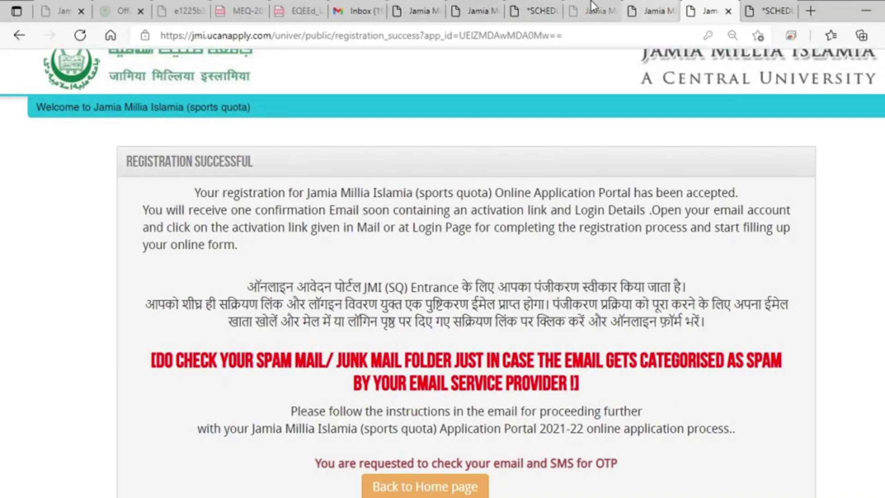
pyautogui.click(359, 6)
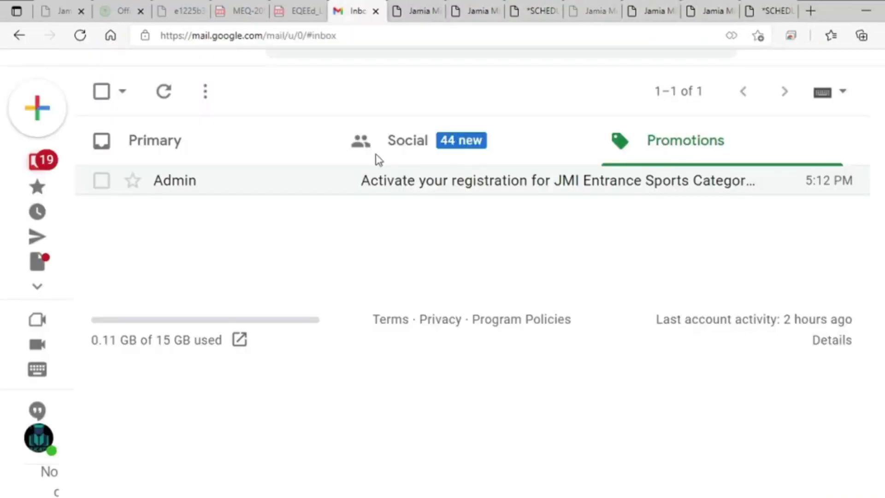
pyautogui.click(389, 184)
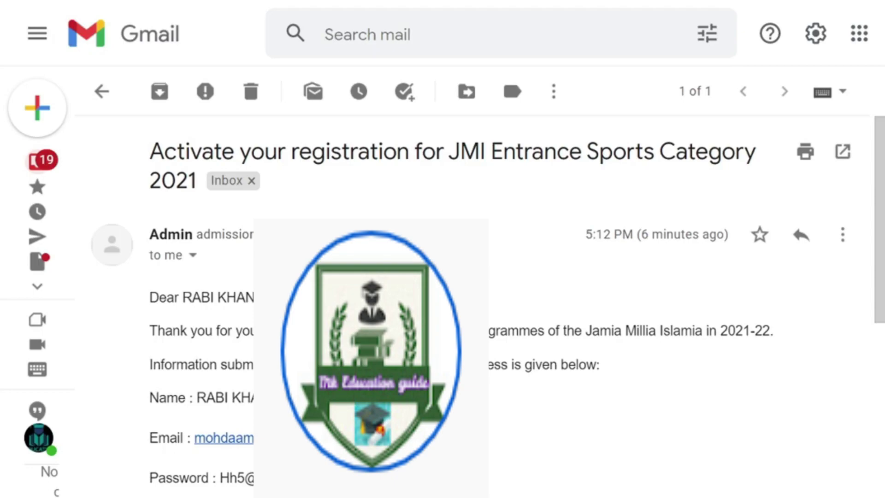
pyautogui.scroll(-8, 507, 304)
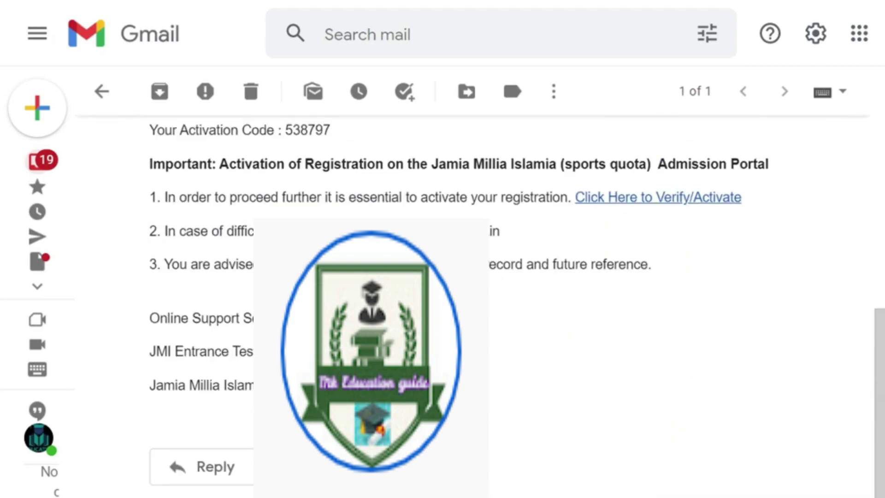
pyautogui.scroll(1, 511, 199)
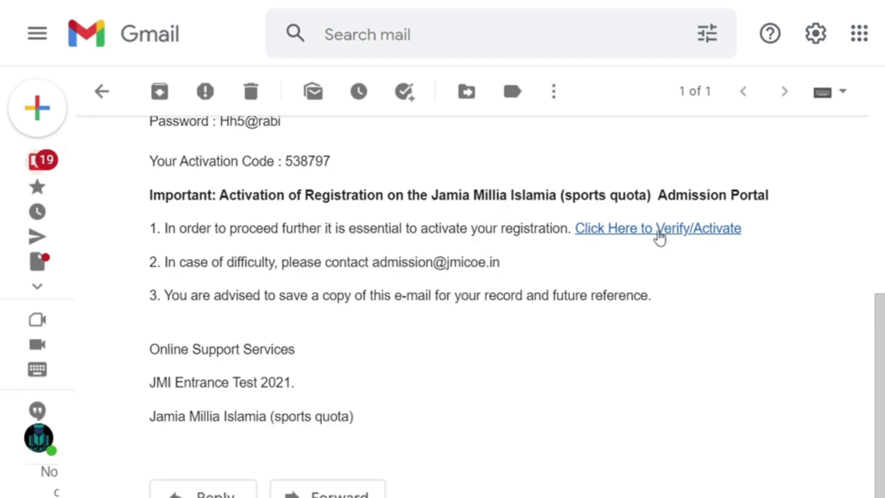
pyautogui.click(622, 230)
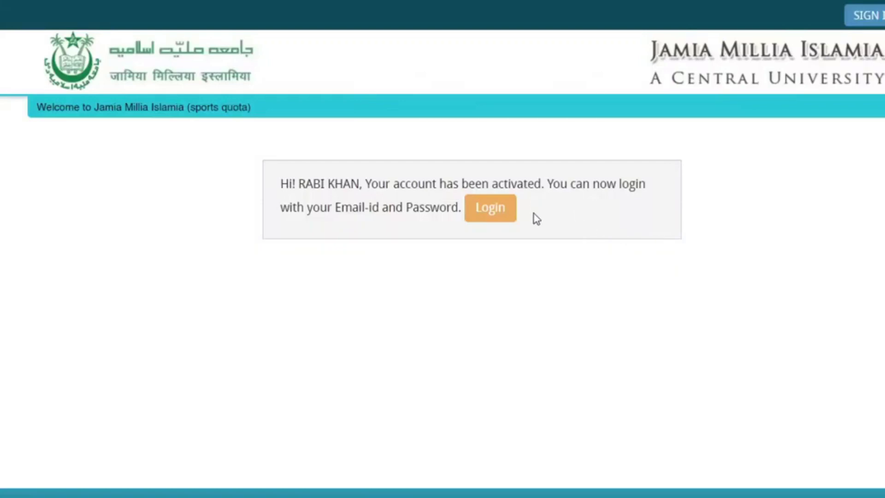
# Step: Sign in to the portal with the registered email and password
pyautogui.click(493, 210)
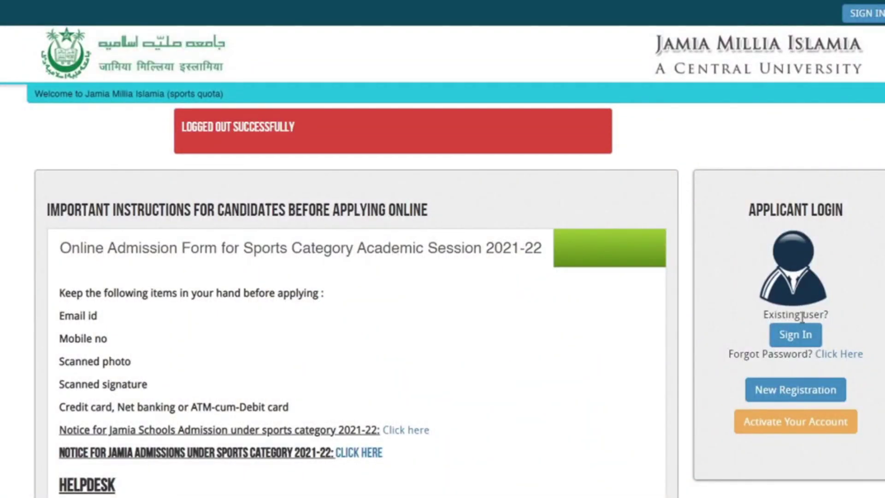
pyautogui.click(802, 336)
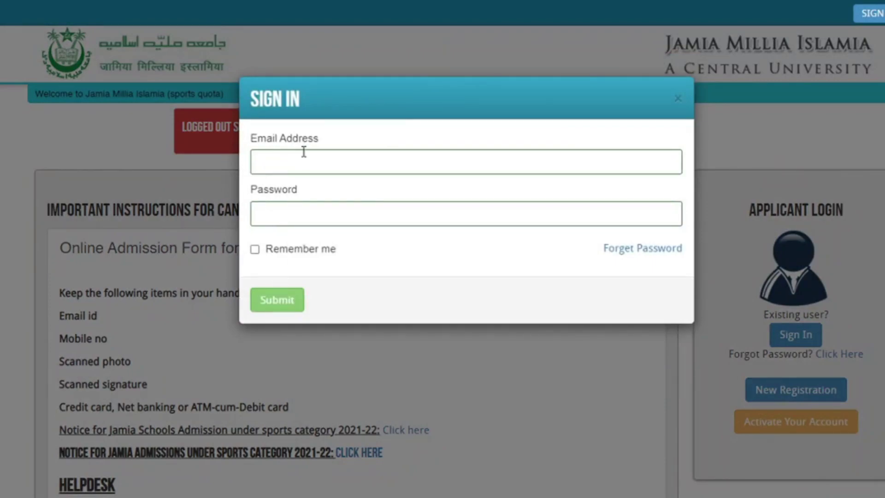
pyautogui.click(284, 305)
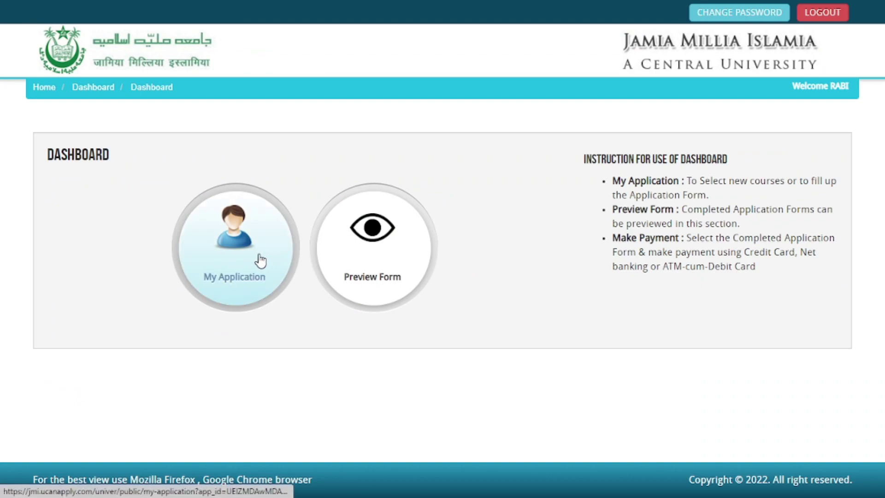
# Step: Under My Application, choose Class IX, XI and XI - Sc. (Session 2021-22), then proceed
pyautogui.click(261, 261)
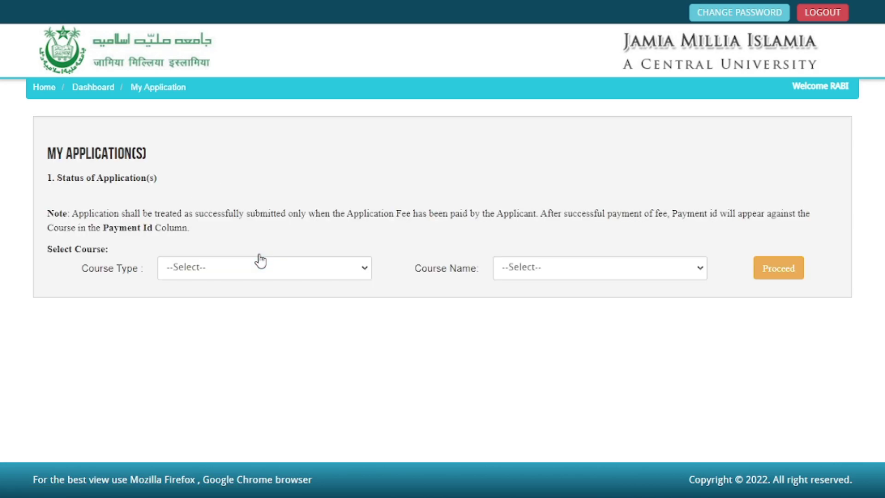
pyautogui.click(175, 275)
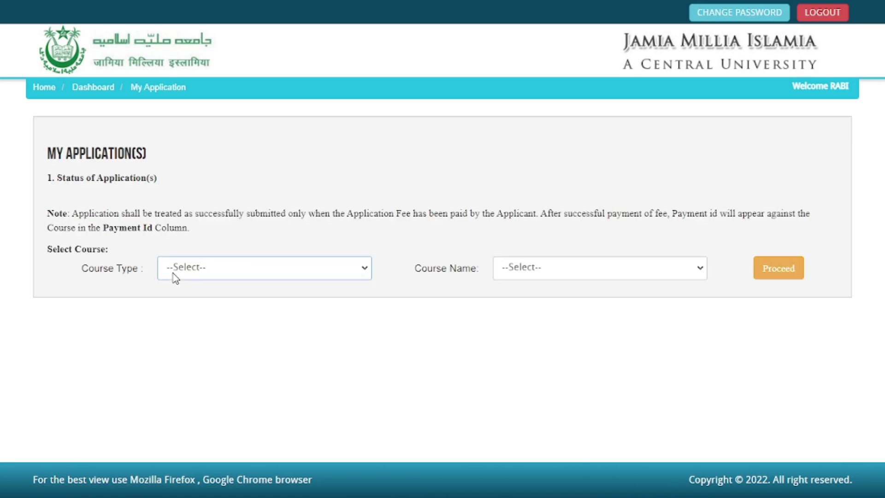
pyautogui.click(253, 274)
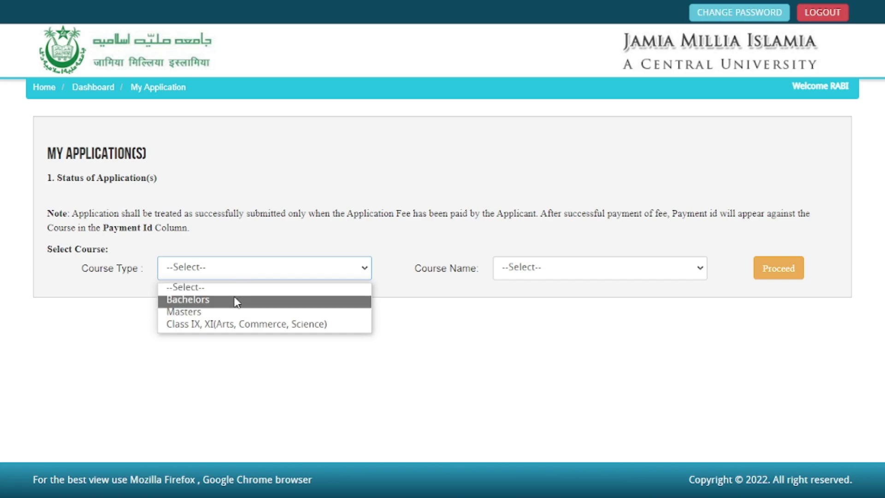
pyautogui.click(215, 325)
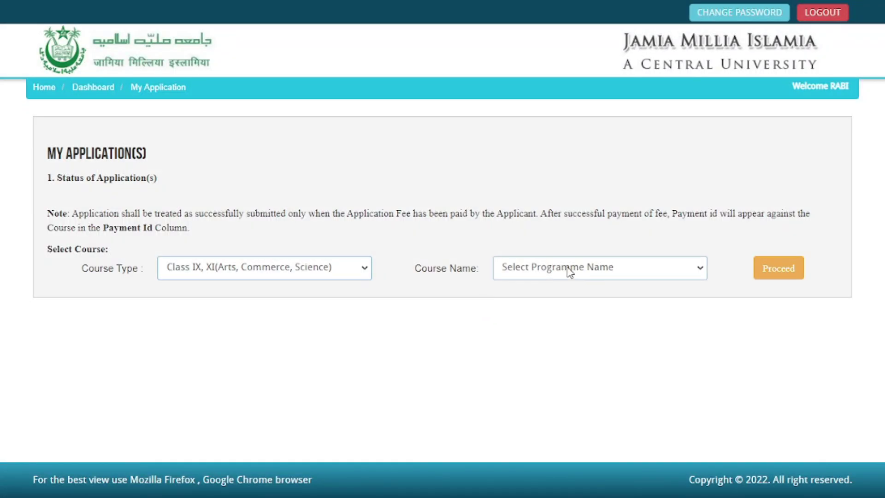
pyautogui.click(528, 276)
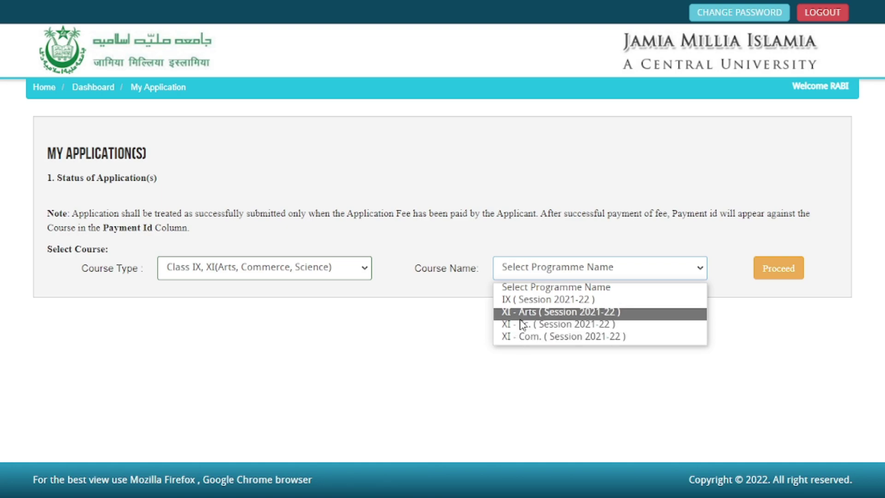
pyautogui.click(530, 325)
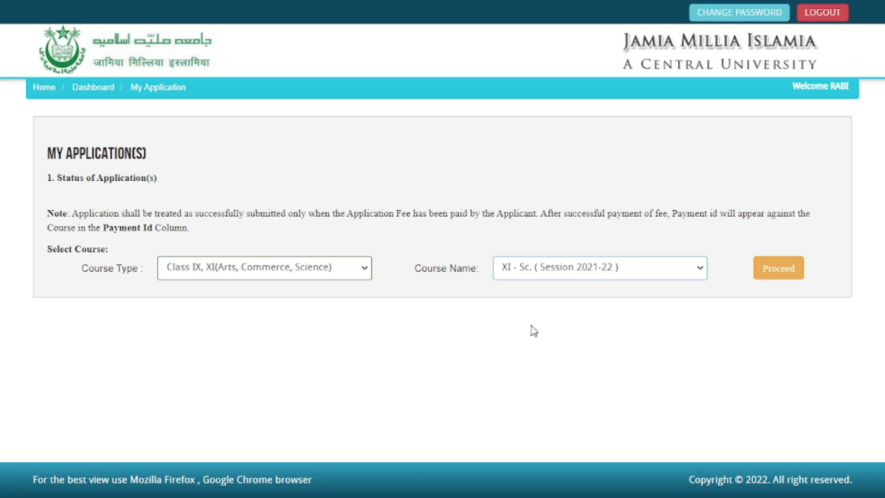
pyautogui.click(776, 272)
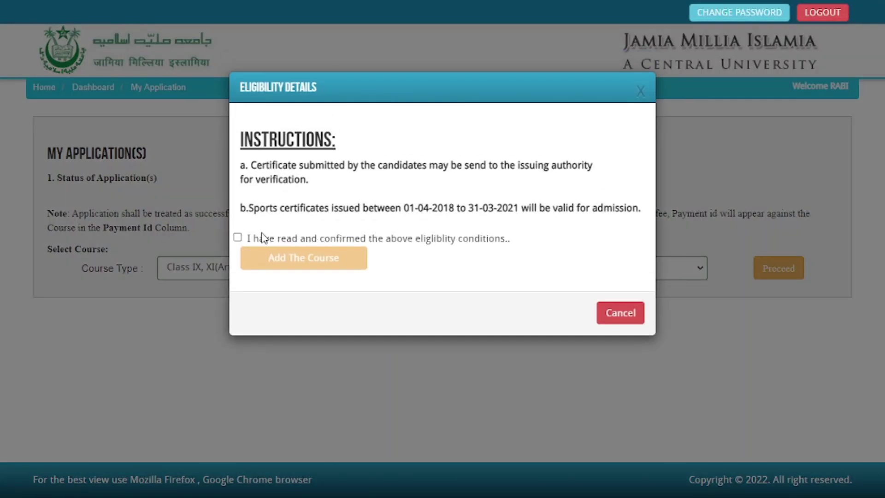
# Step: Accept the eligibility conditions and add the XI - Sc. course to the application
pyautogui.click(237, 237)
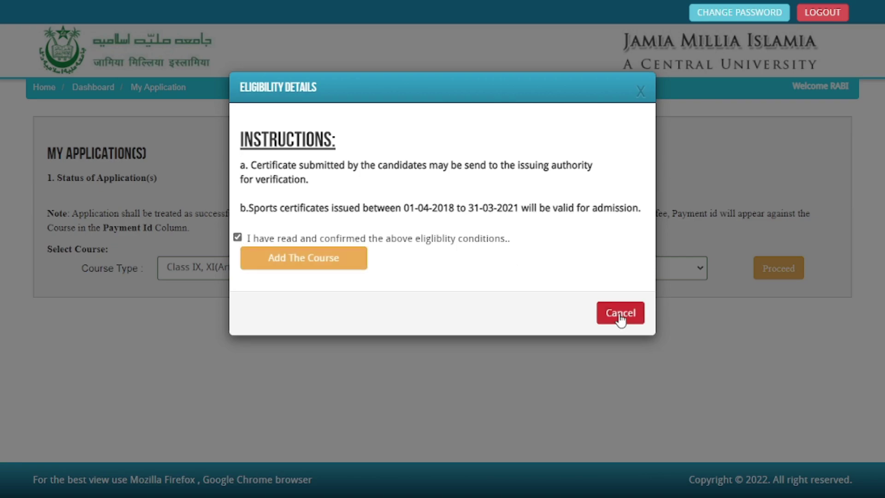
pyautogui.click(291, 258)
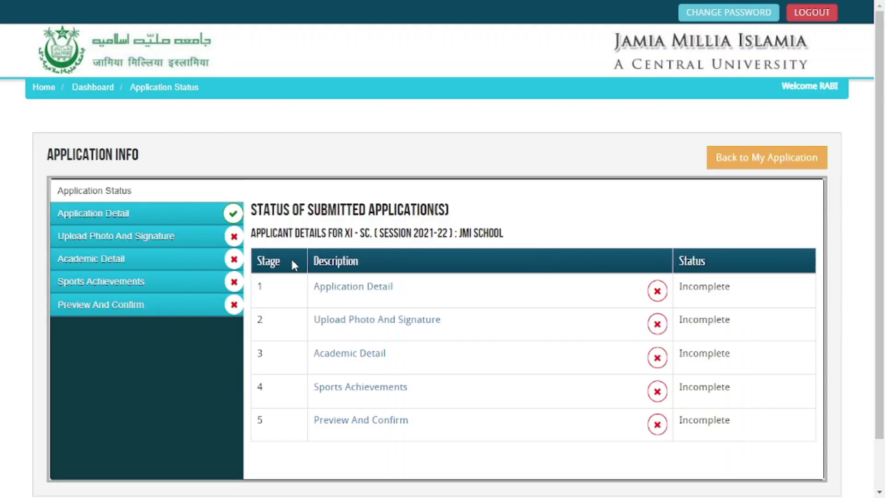
pyautogui.scroll(-1, 293, 264)
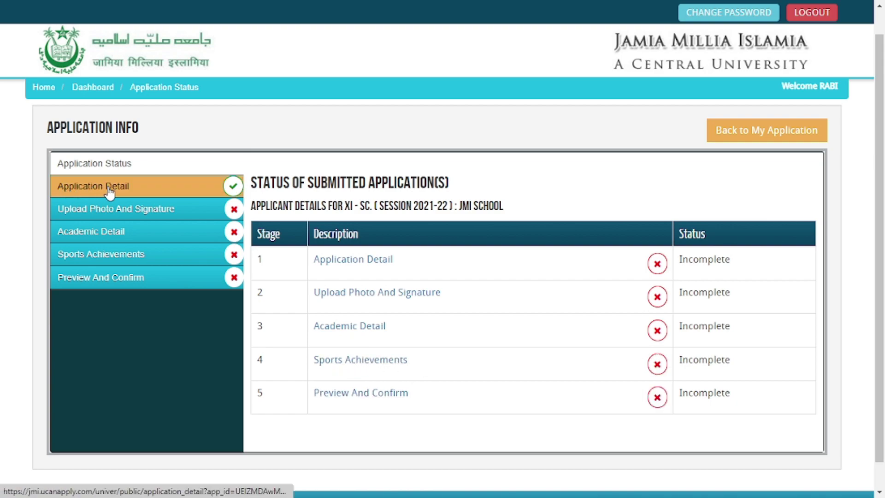
# Step: Choose Jamia Sr. Secondary School as the first-choice school in the application form
pyautogui.click(140, 192)
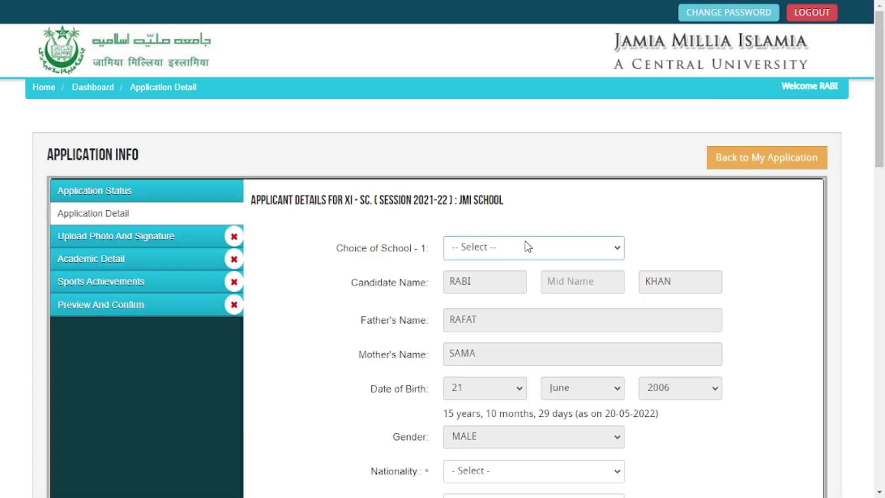
pyautogui.click(527, 253)
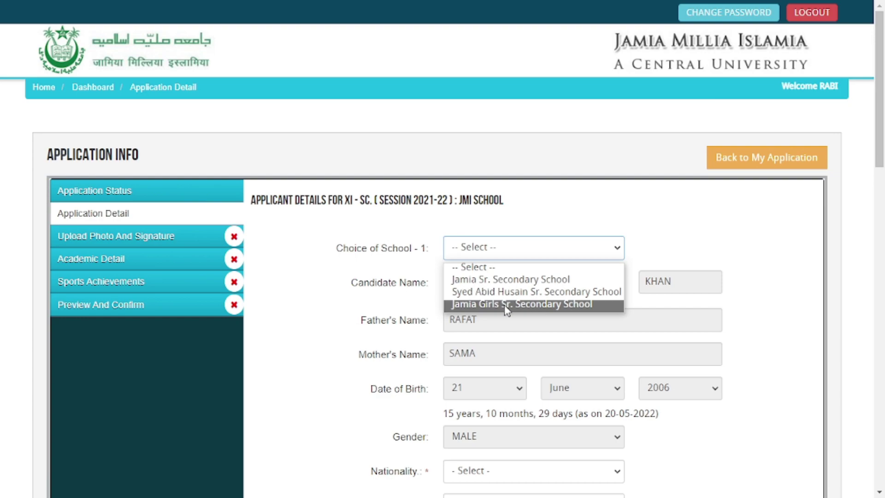
pyautogui.click(504, 281)
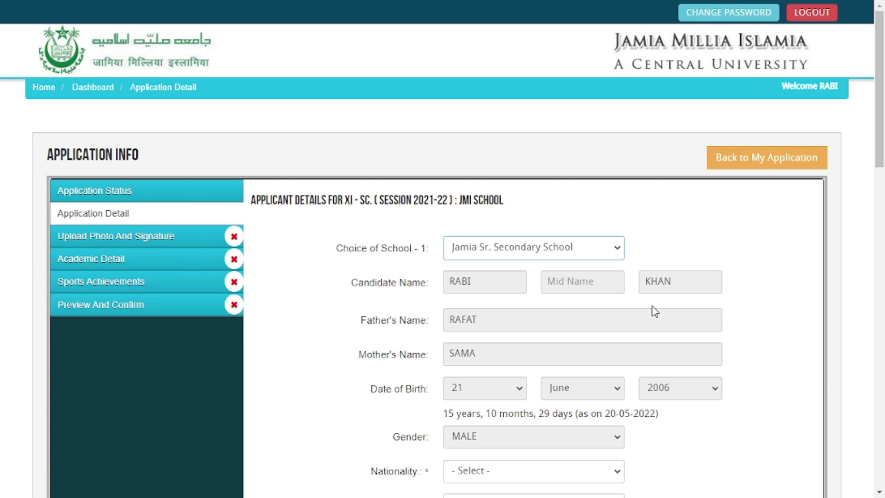
pyautogui.moveTo(876, 150); pyautogui.dragTo(881, 261)
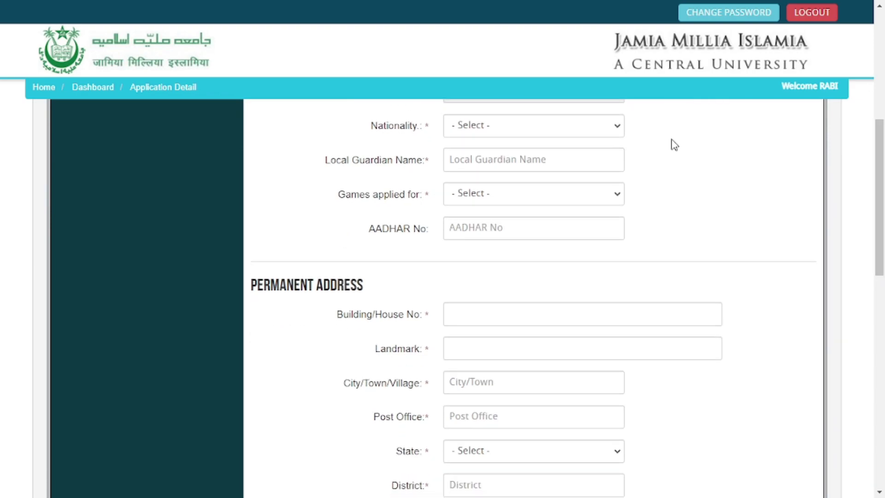
# Step: Set nationality to Indian, fill the local guardian's name, and choose Cricket as the game
pyautogui.click(543, 135)
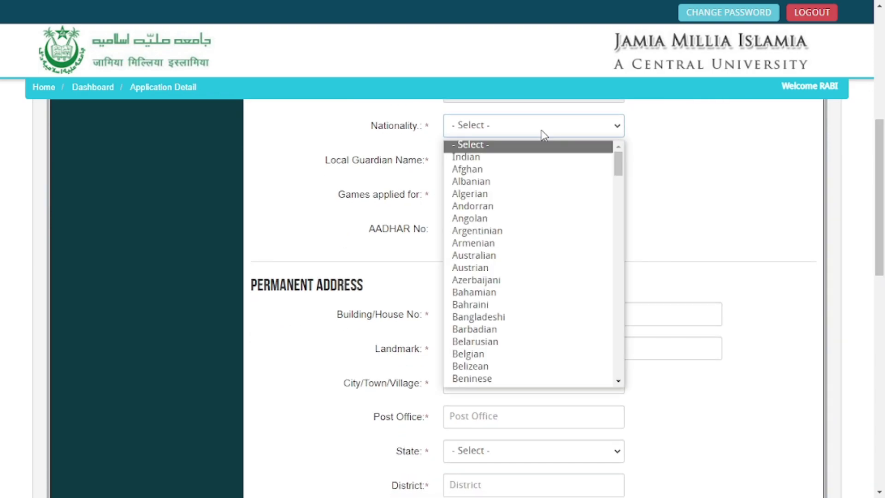
pyautogui.click(511, 163)
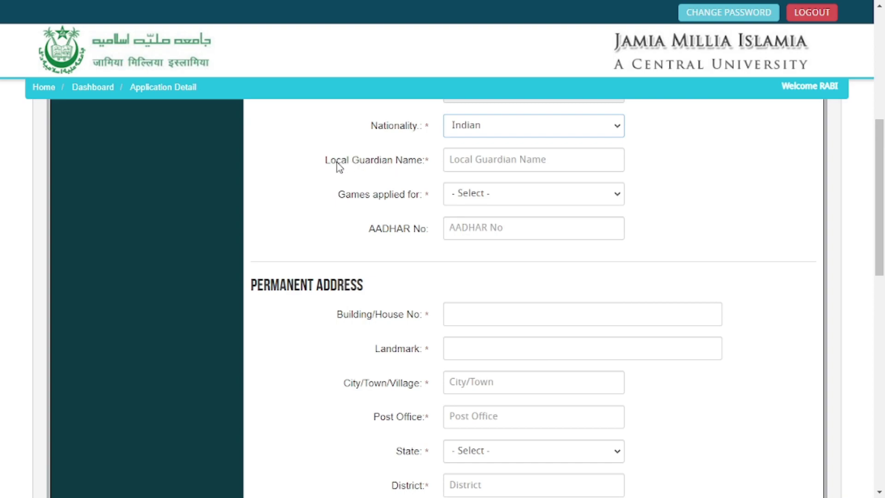
pyautogui.click(479, 152)
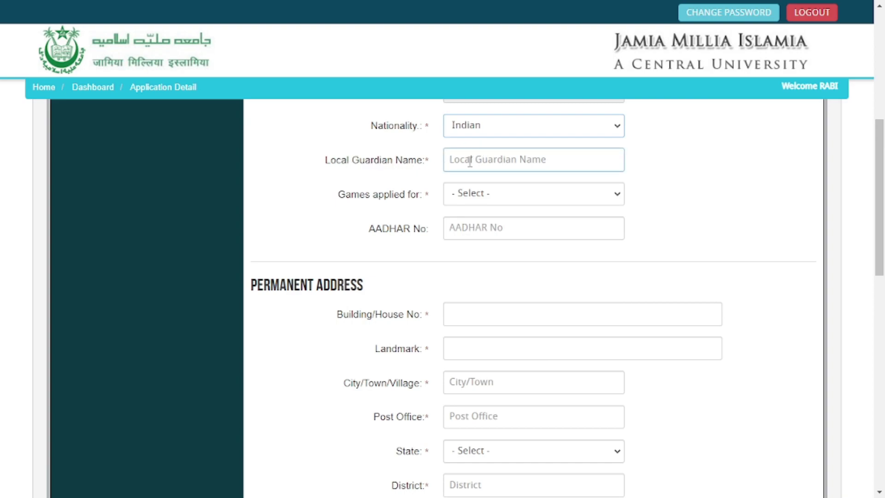
pyautogui.click(469, 162)
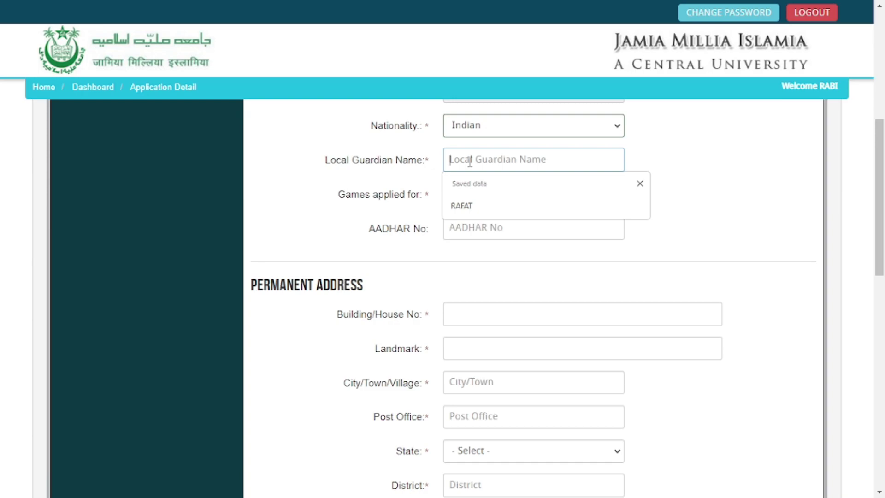
pyautogui.click(464, 208)
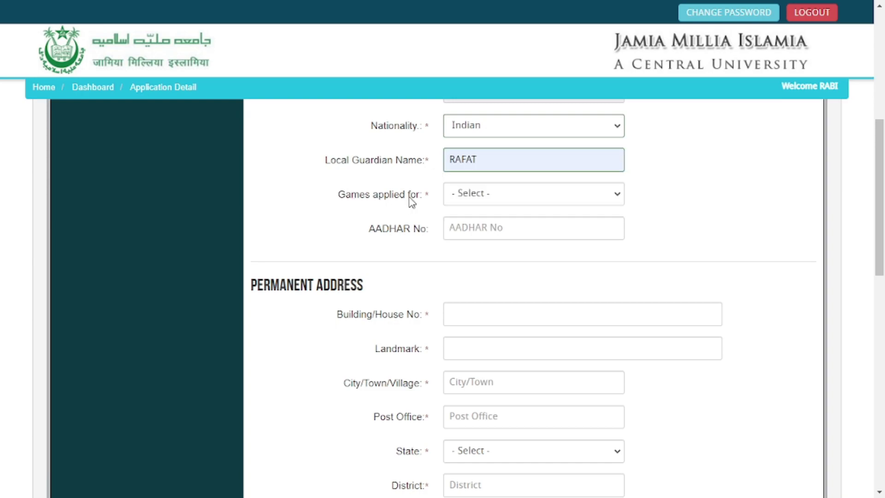
pyautogui.click(489, 196)
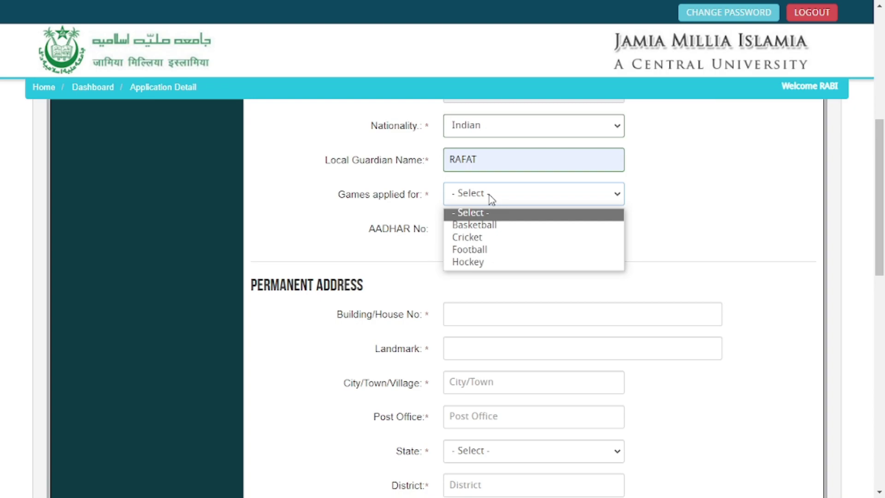
pyautogui.click(480, 238)
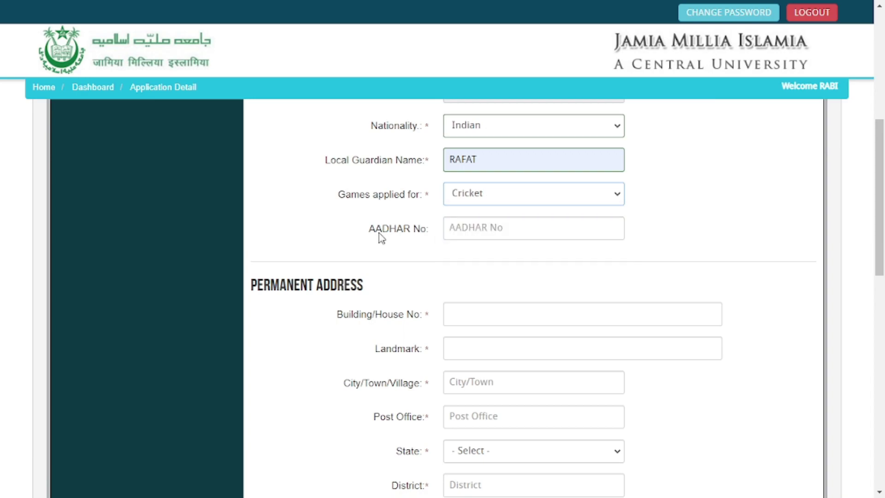
pyautogui.click(459, 238)
# Step: Fill the permanent house address, city, PIN and post office from saved data
pyautogui.scroll(-3, 252, 187)
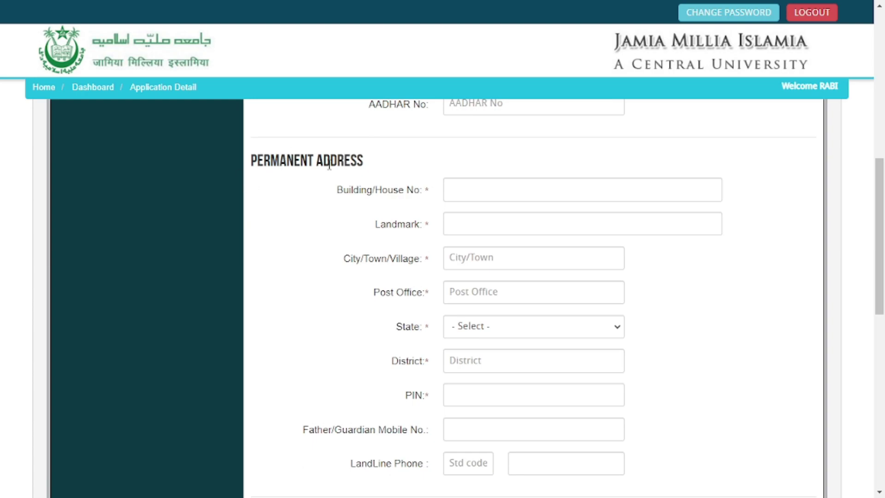
pyautogui.click(485, 185)
pyautogui.click(465, 190)
pyautogui.click(482, 236)
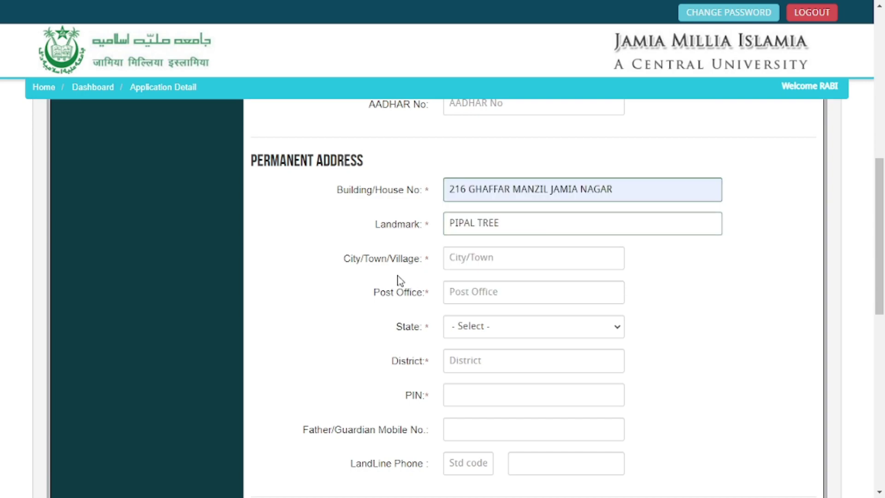
pyautogui.click(470, 258)
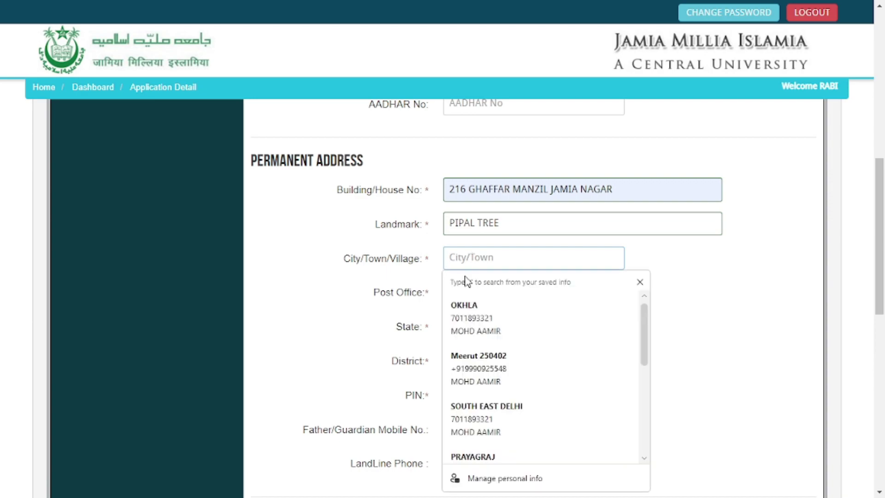
pyautogui.click(466, 305)
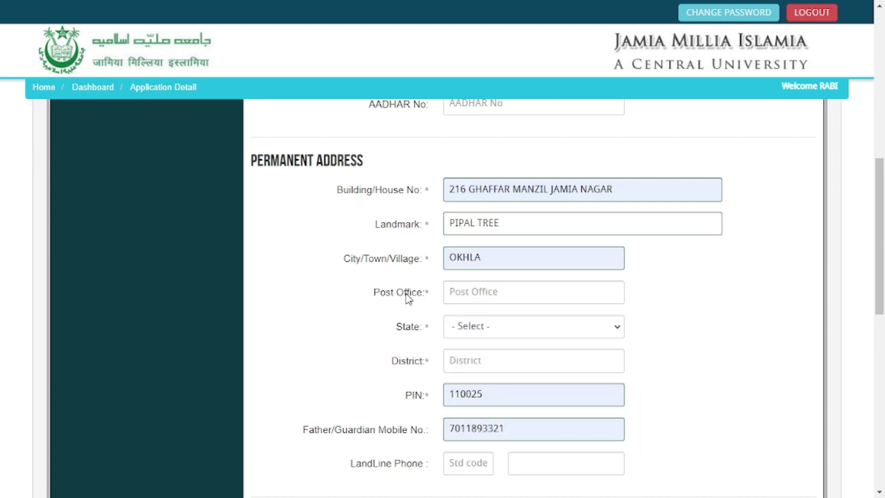
pyautogui.click(470, 291)
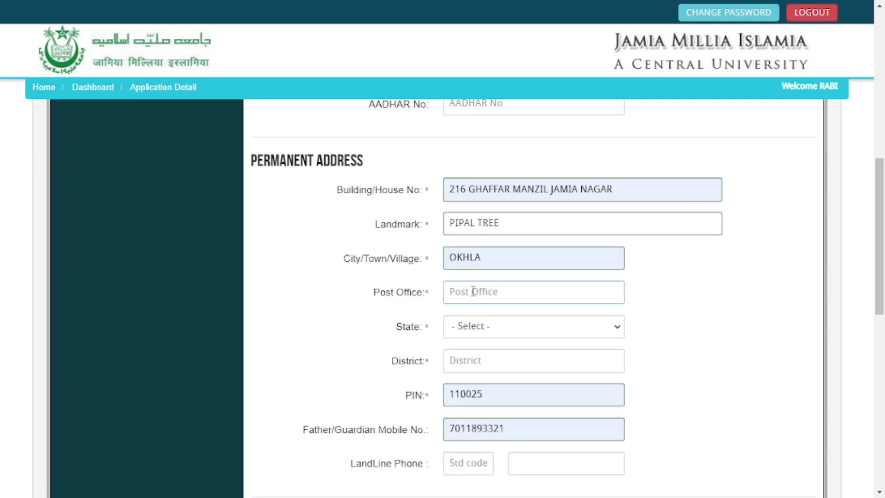
pyautogui.click(473, 291)
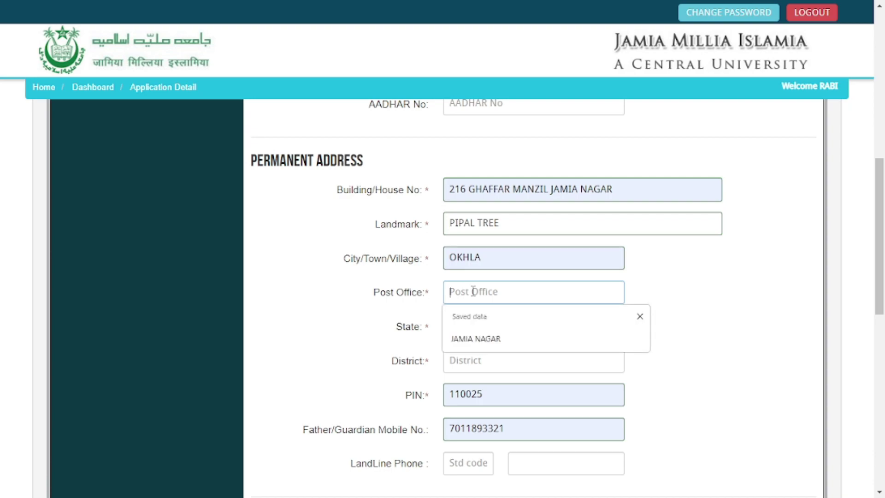
pyautogui.click(475, 339)
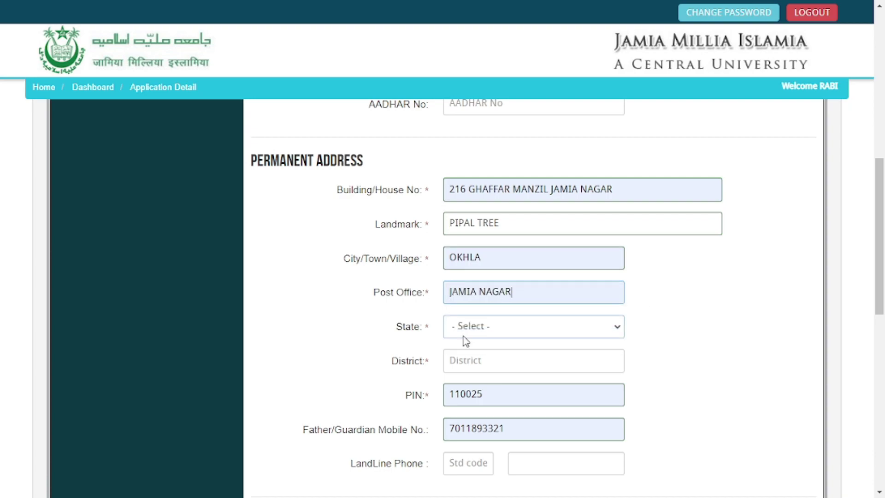
# Step: Set the state to Delhi and accept the saved district entry
pyautogui.click(489, 330)
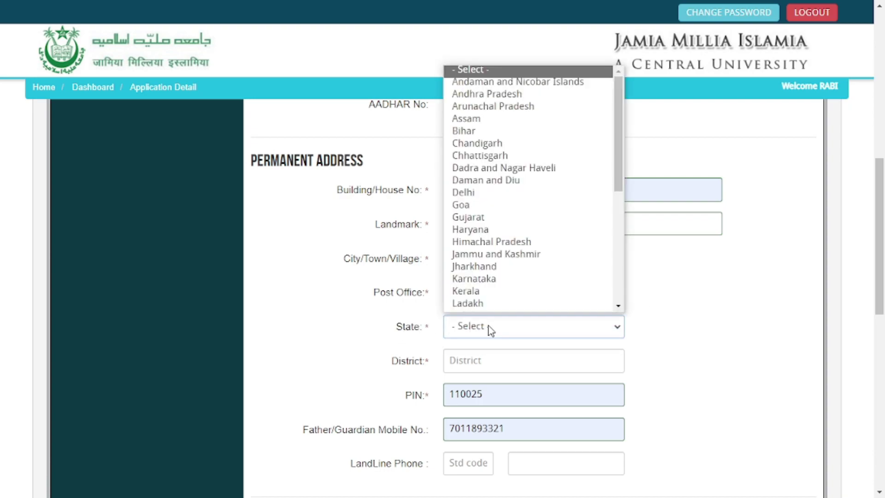
pyautogui.click(502, 193)
pyautogui.click(459, 362)
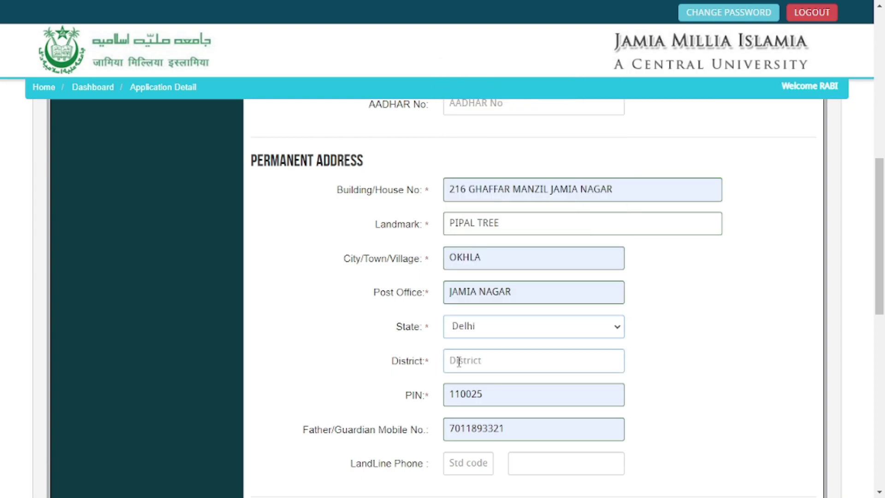
pyautogui.click(472, 406)
pyautogui.click(470, 396)
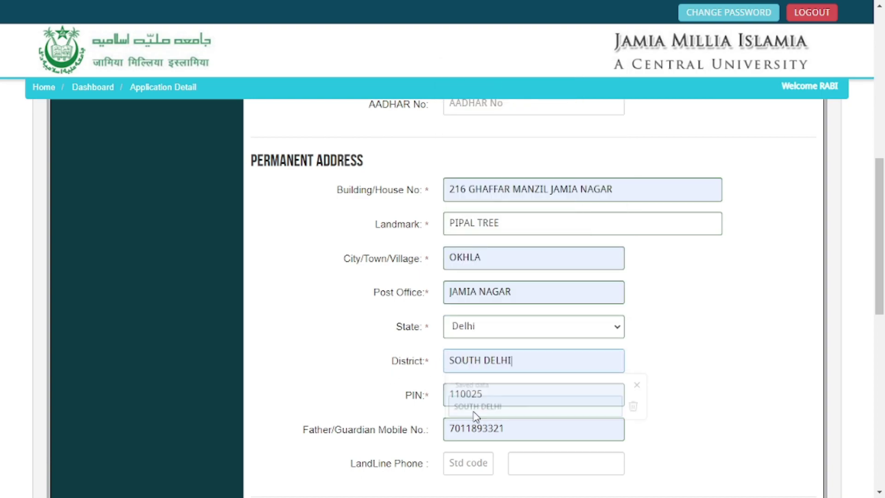
pyautogui.click(470, 415)
pyautogui.scroll(-4, 543, 257)
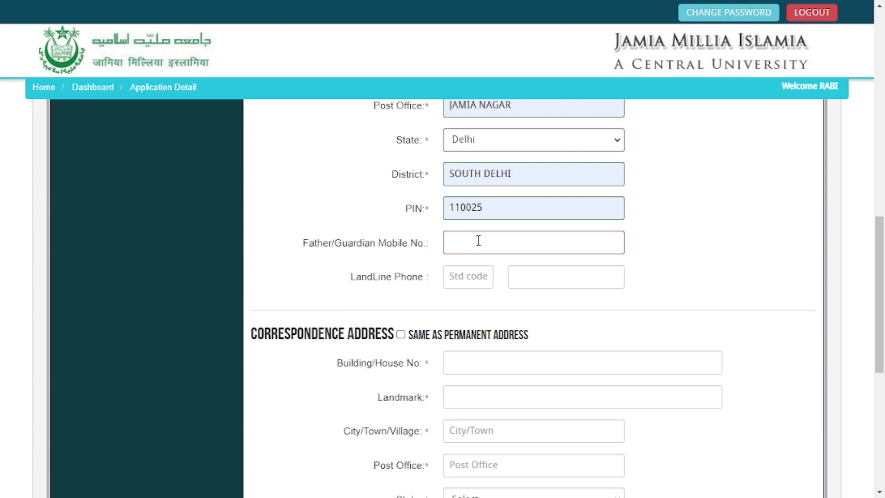
# Step: Make the correspondence address the same as the permanent address and save the application details
pyautogui.scroll(-3, 644, 265)
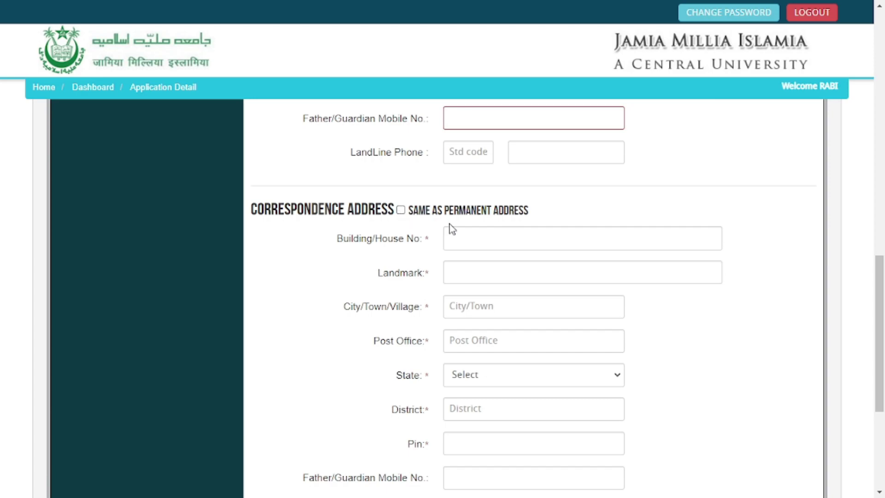
pyautogui.click(470, 242)
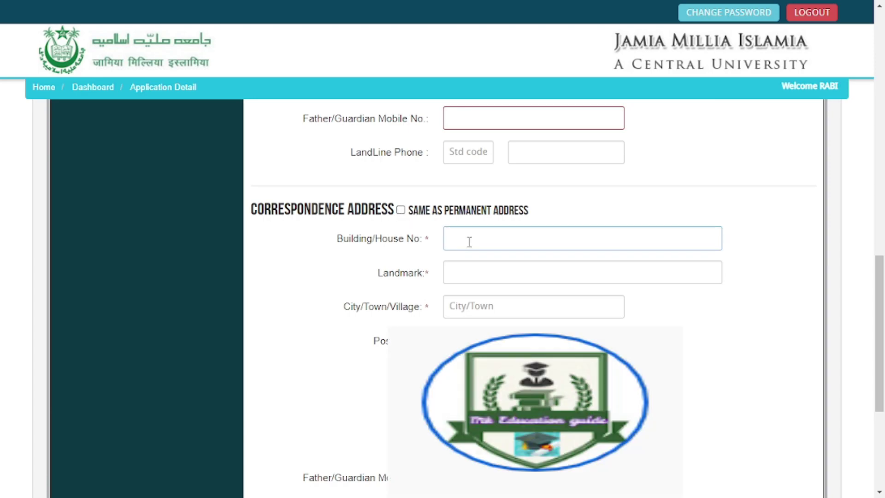
pyautogui.scroll(-5, 469, 240)
pyautogui.scroll(5, 468, 247)
pyautogui.click(401, 220)
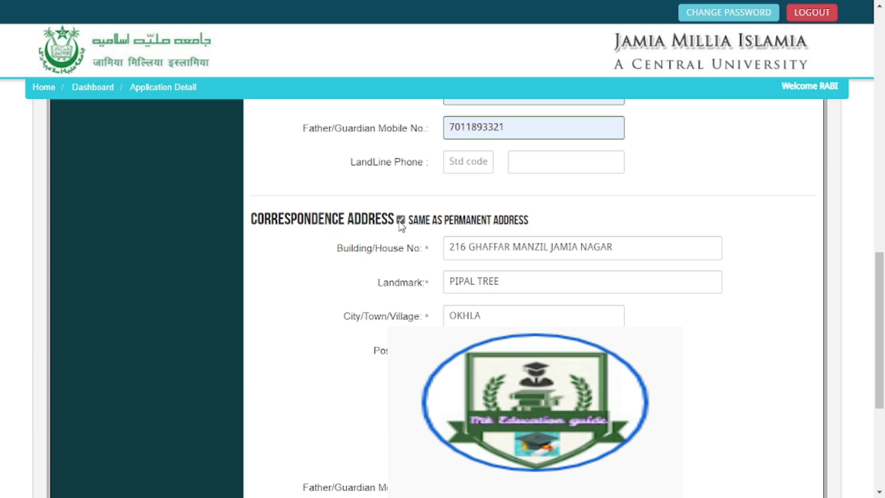
pyautogui.scroll(-5, 334, 371)
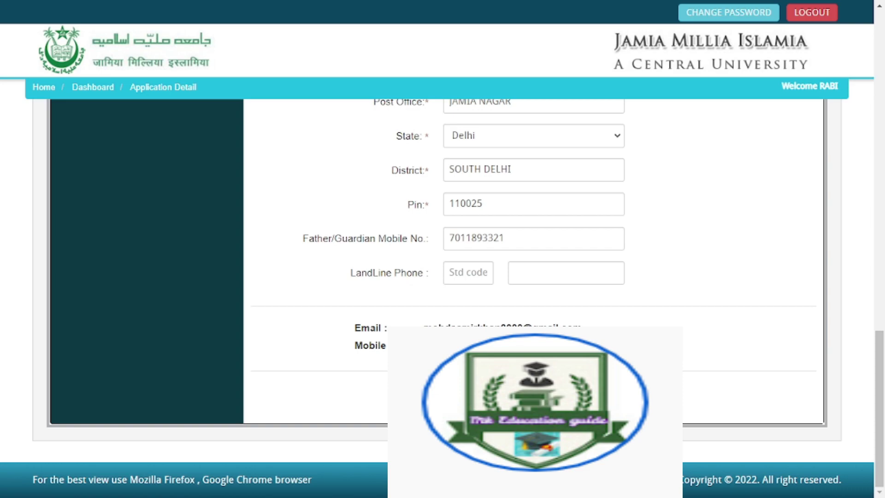
pyautogui.click(434, 405)
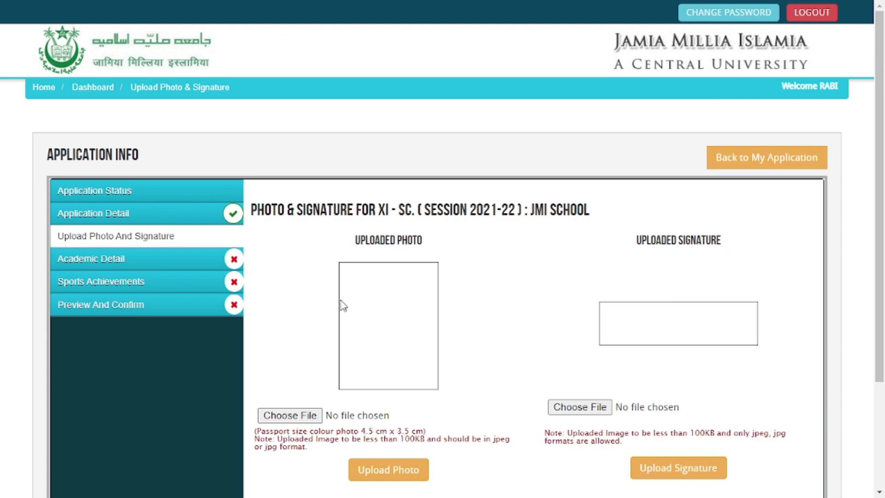
# Step: Open the file browser for the passport photo under Uploaded Photo
pyautogui.scroll(-1, 339, 276)
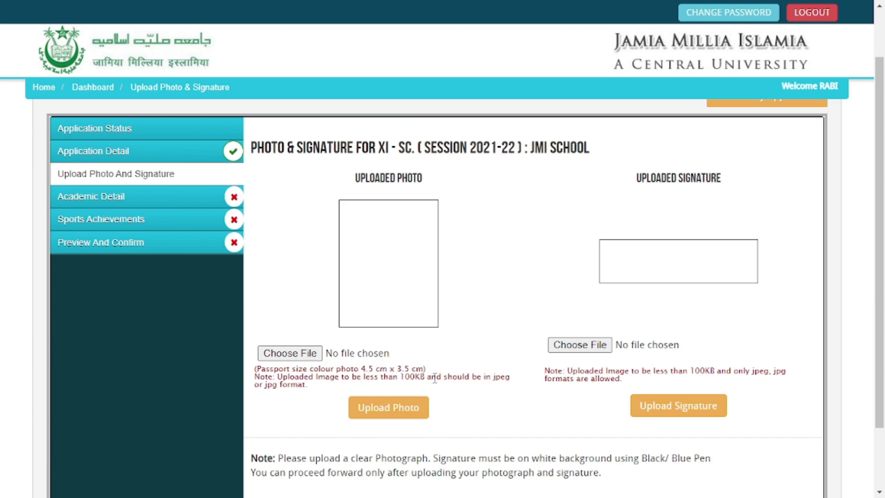
pyautogui.click(290, 354)
pyautogui.click(290, 354)
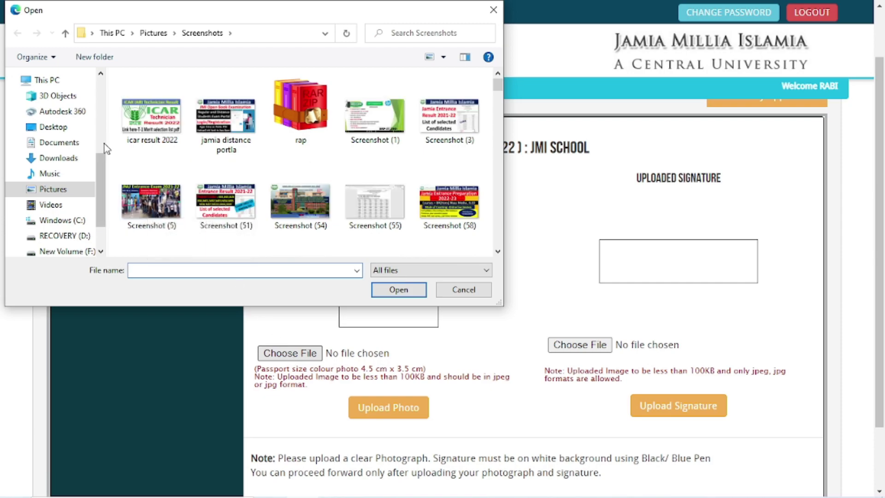
# Step: Upload the dss33 passport photo from the Pictures folder
pyautogui.click(76, 194)
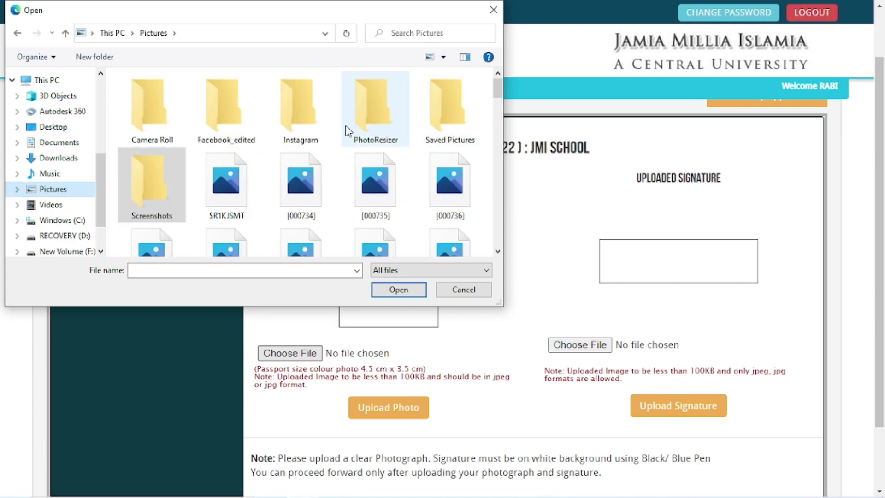
pyautogui.doubleClick(348, 131)
pyautogui.click(373, 184)
pyautogui.click(402, 290)
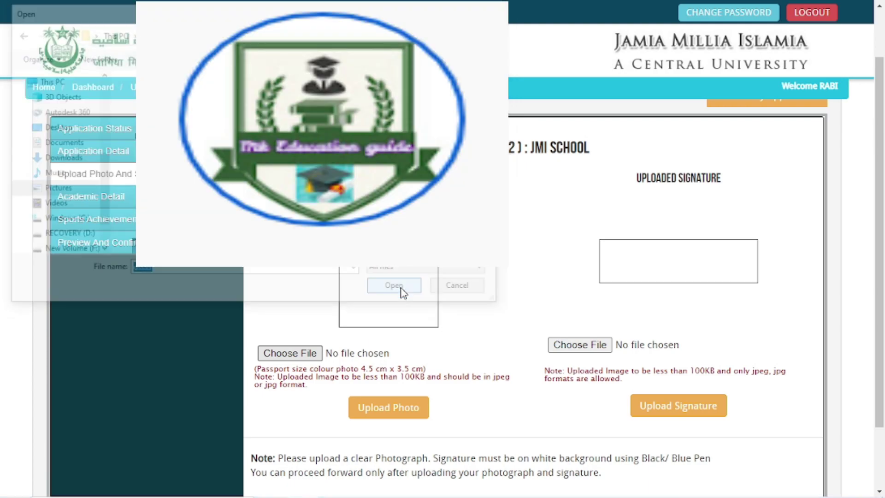
pyautogui.click(388, 408)
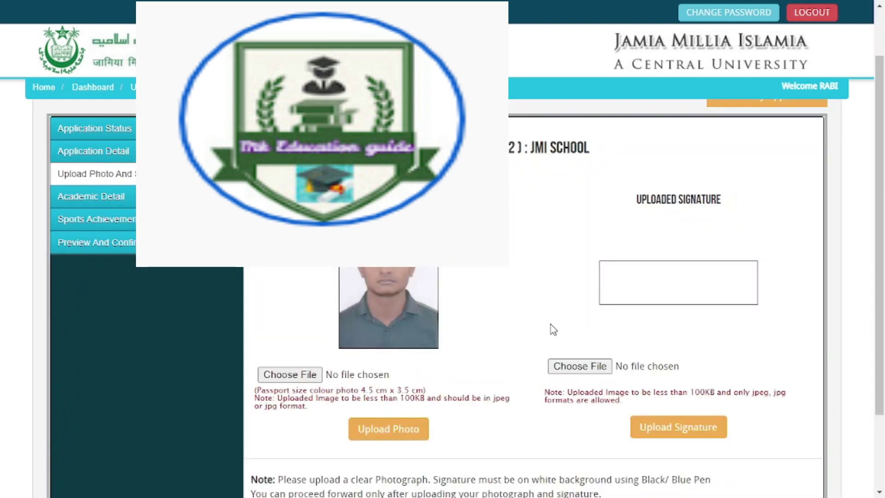
# Step: Choose the signature image file and upload it
pyautogui.click(596, 367)
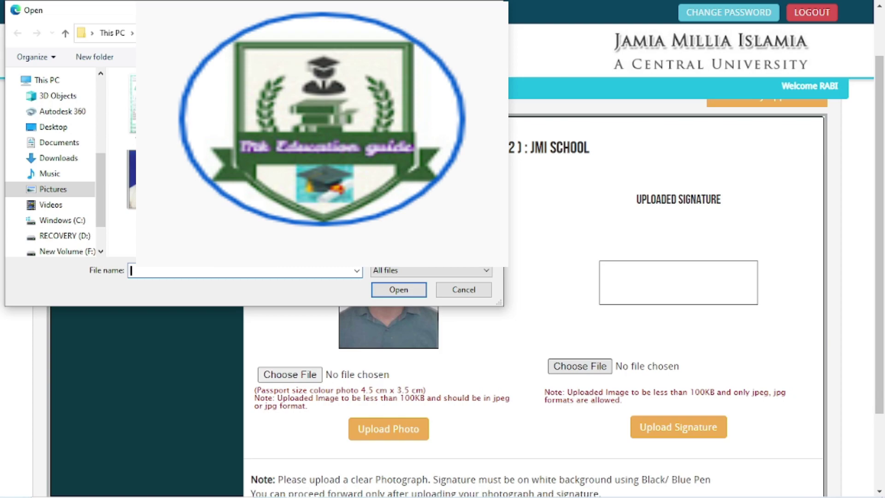
pyautogui.doubleClick(277, 115)
pyautogui.click(693, 434)
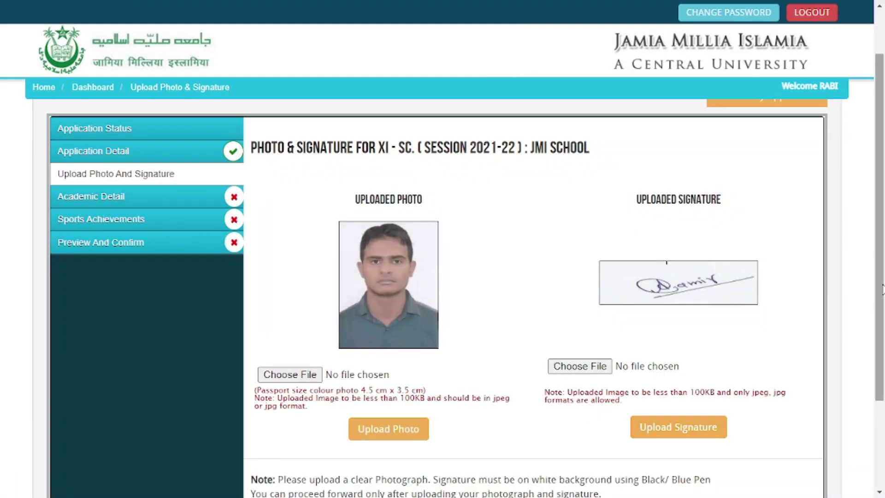
pyautogui.scroll(-3, 882, 286)
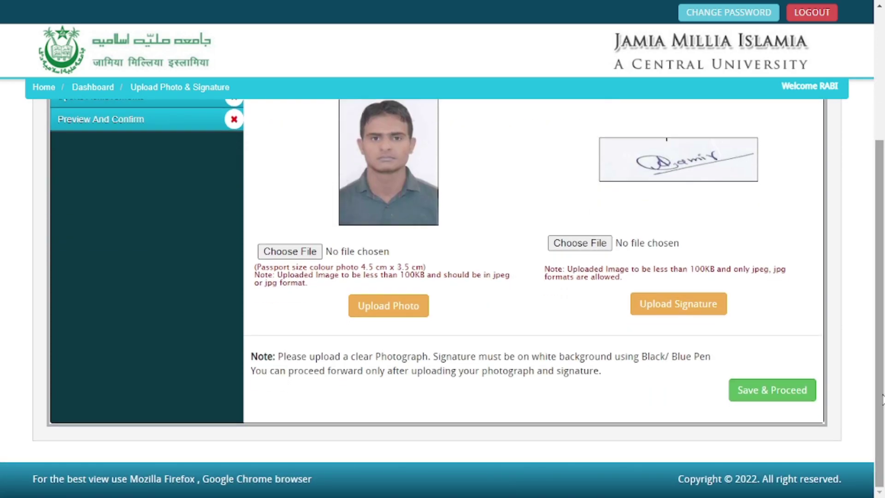
# Step: Save the uploads, then set the Higher Secondary board to OTHER, specified as 'UP BOARD'
pyautogui.click(778, 394)
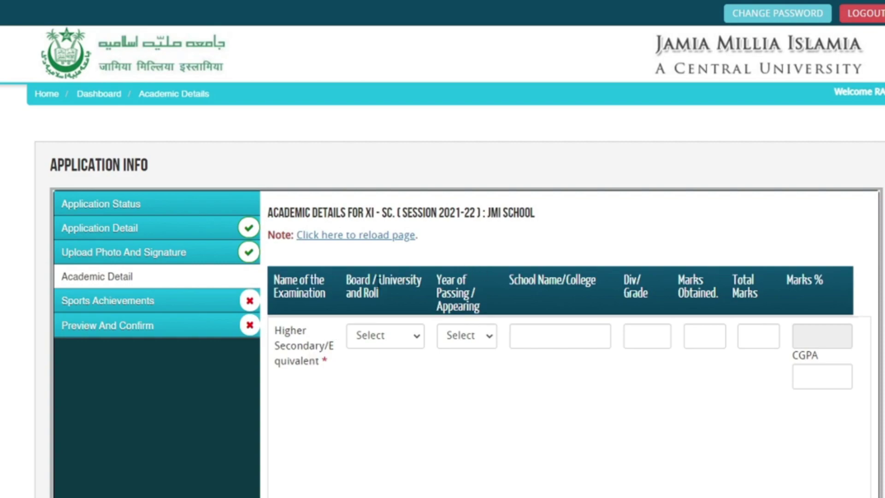
pyautogui.click(404, 341)
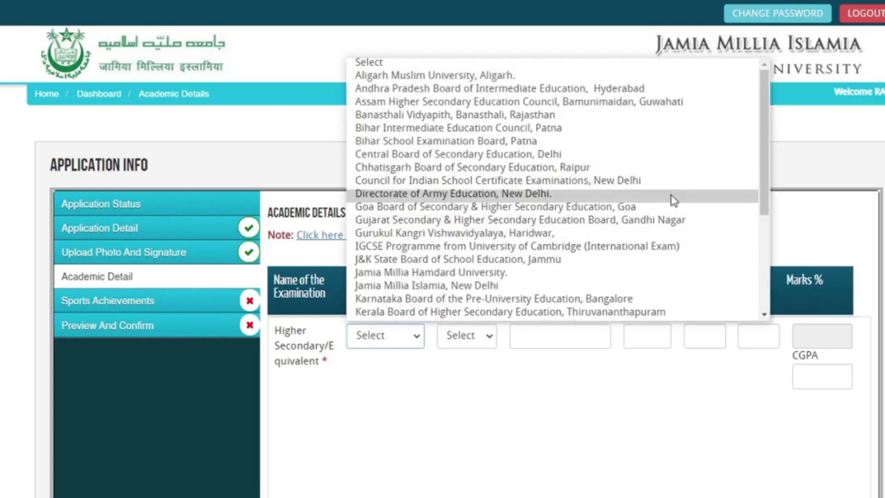
pyautogui.scroll(-1, 763, 239)
pyautogui.scroll(-3, 763, 251)
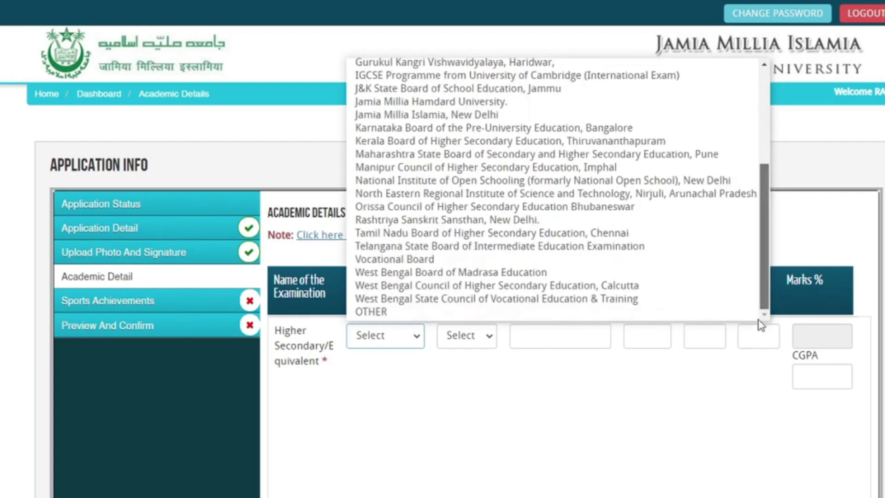
pyautogui.scroll(1, 762, 266)
pyautogui.scroll(-1, 751, 286)
pyautogui.click(588, 329)
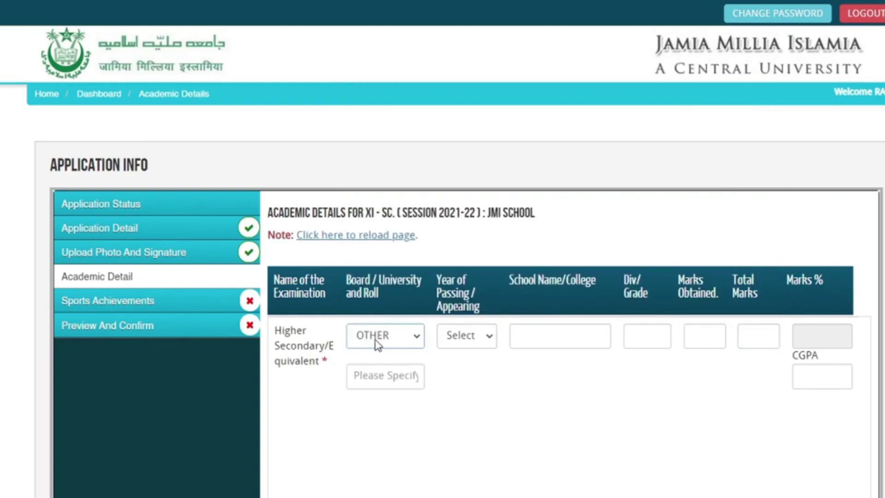
pyautogui.click(377, 376)
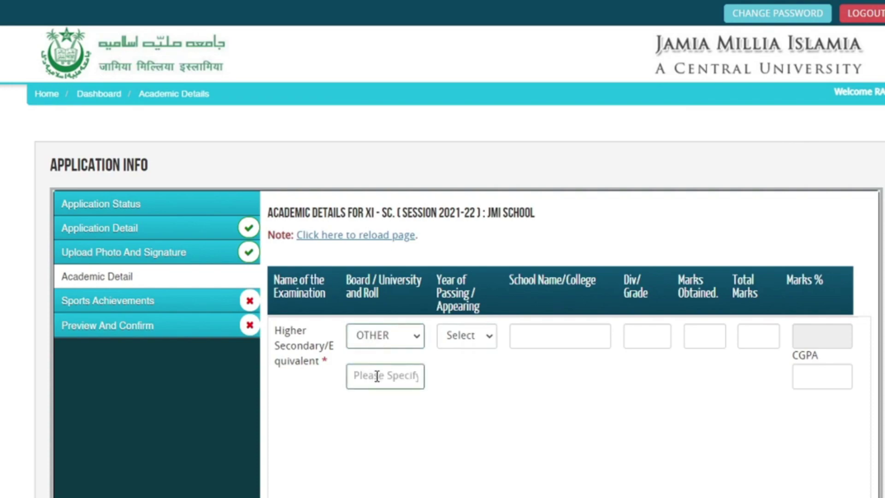
pyautogui.write('UP BOARD')
# Step: Choose the passing year and enter the school name 'A S INTER COLLEGI'
pyautogui.click(464, 337)
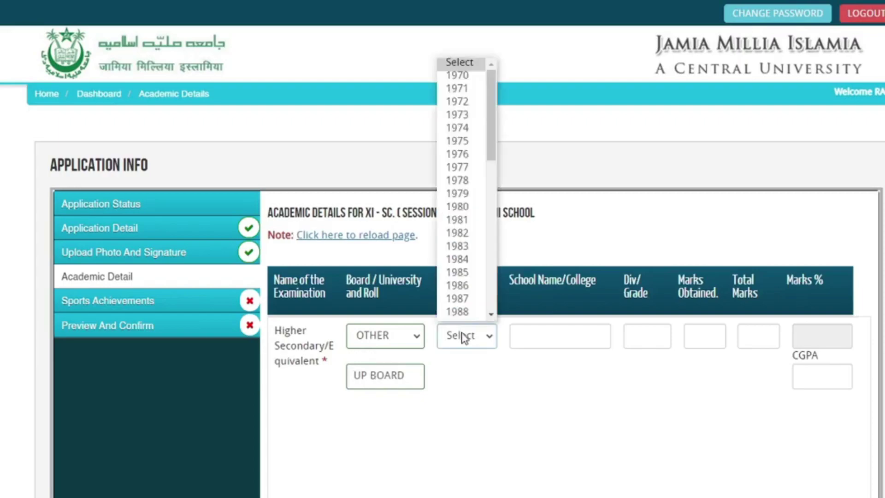
pyautogui.scroll(-5, 495, 307)
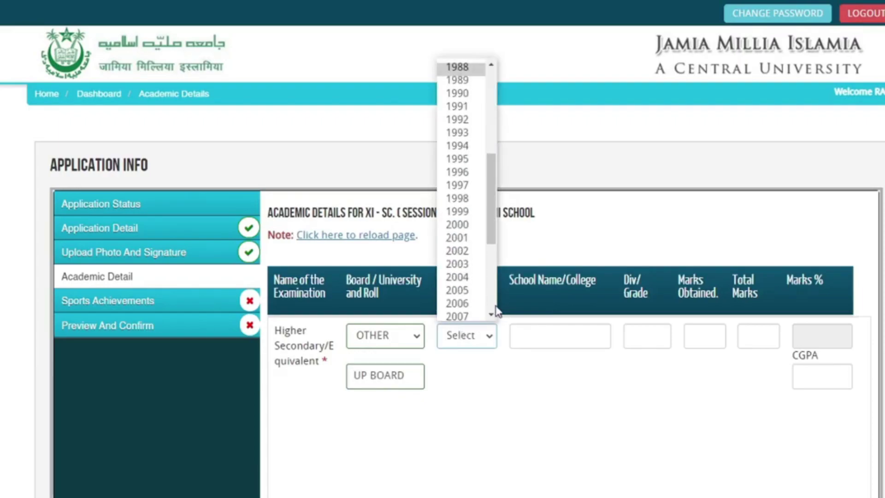
pyautogui.scroll(-3, 495, 307)
pyautogui.click(461, 304)
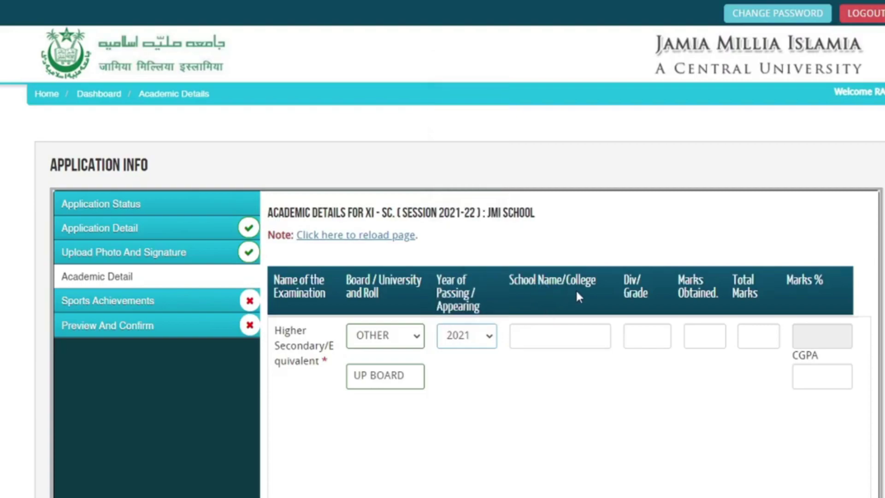
pyautogui.click(573, 330)
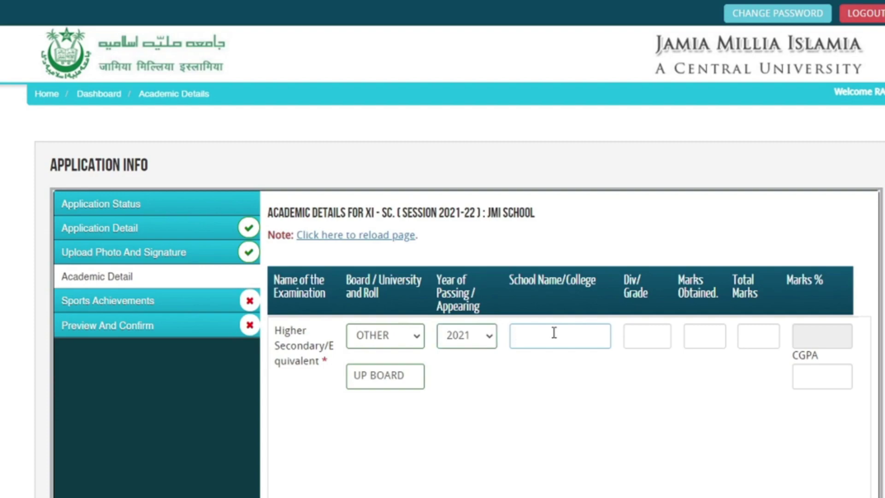
pyautogui.write('A S INTER COLLEGI')
# Step: Enter division 1ST, total marks 600 and marks obtained 500, giving 83.33%
pyautogui.click(638, 336)
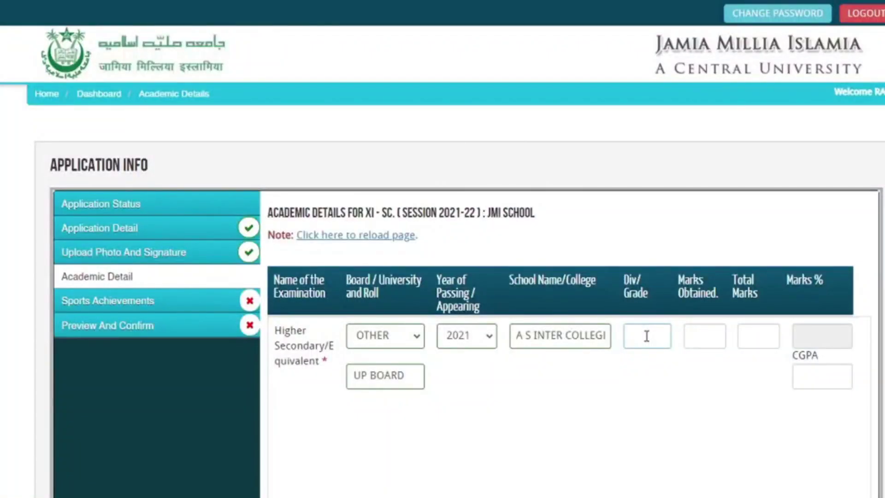
pyautogui.write('1ST')
pyautogui.click(749, 337)
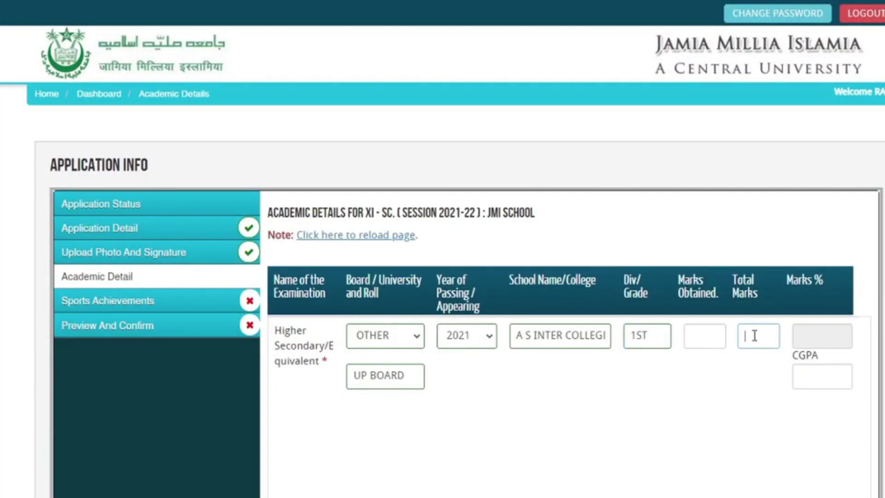
pyautogui.write('600')
pyautogui.click(704, 333)
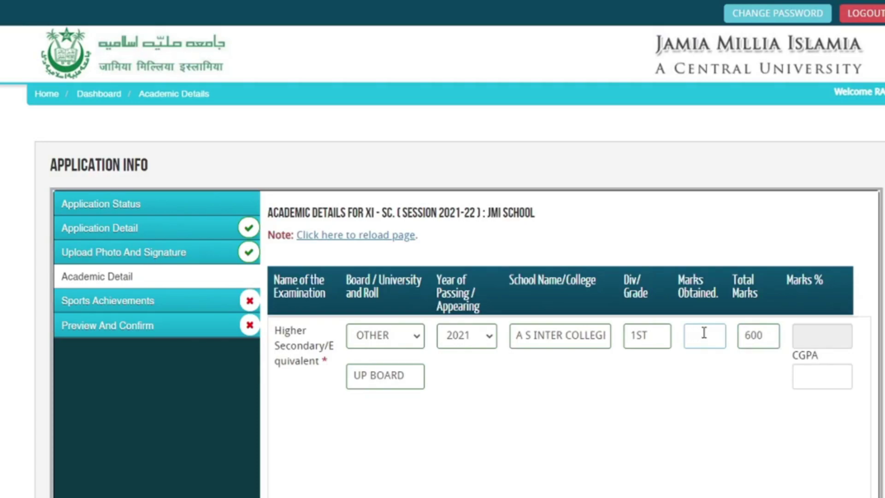
pyautogui.write('500')
pyautogui.click(686, 369)
pyautogui.scroll(-2, 306, 295)
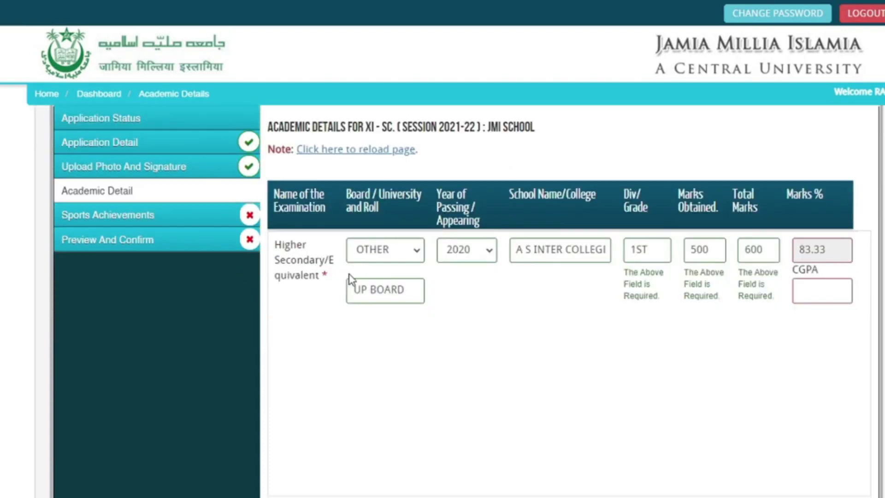
pyautogui.scroll(-5, 338, 359)
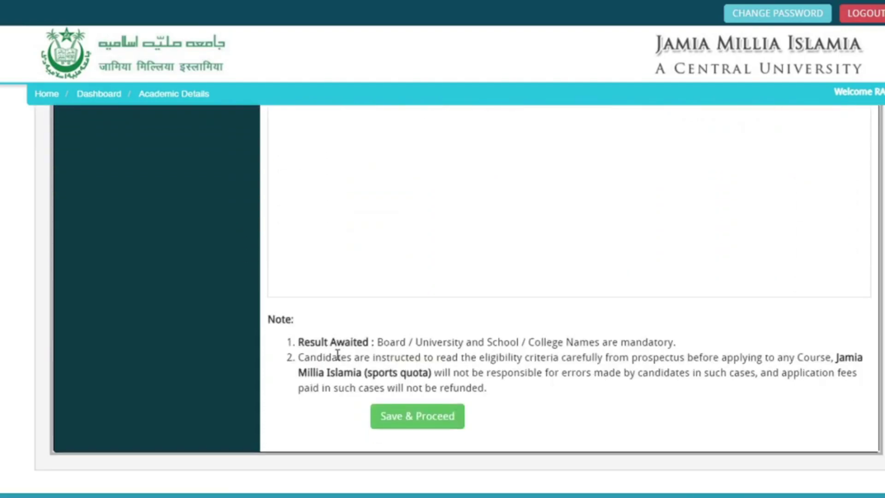
# Step: Save and confirm the academic details, then inspect the region and year of representation fields
pyautogui.click(425, 418)
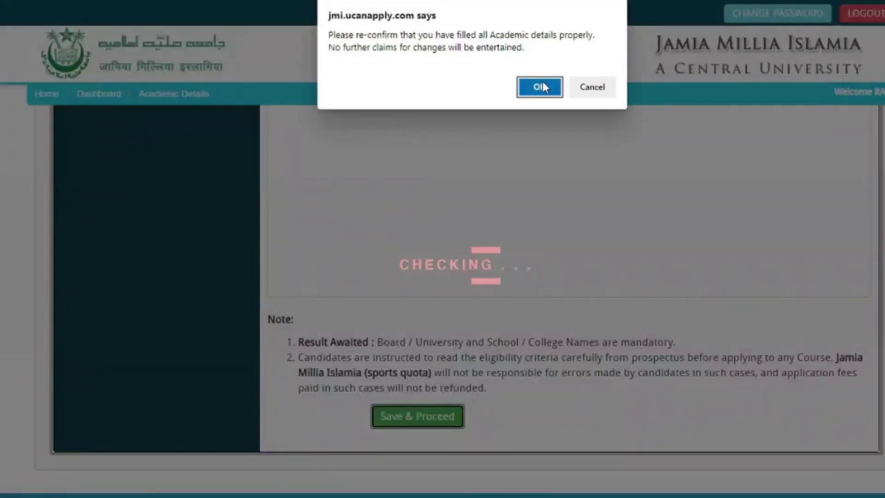
pyautogui.click(542, 82)
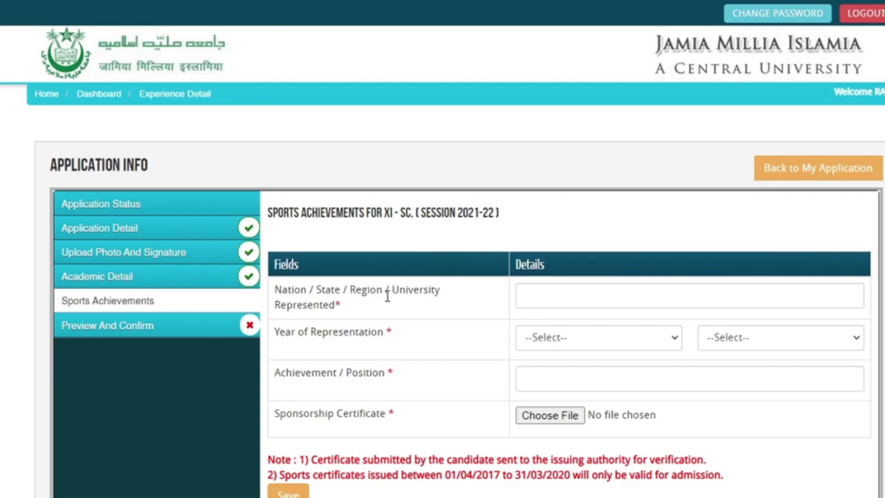
pyautogui.click(560, 284)
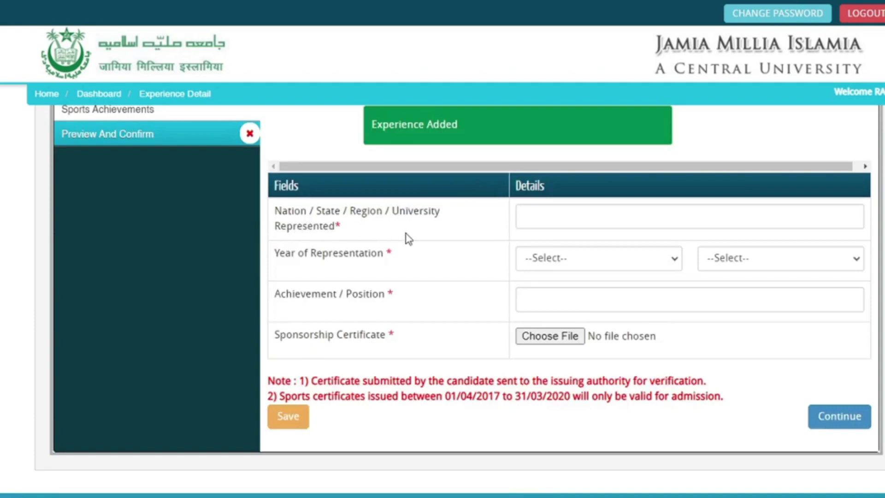
pyautogui.click(528, 222)
pyautogui.click(761, 258)
pyautogui.click(761, 259)
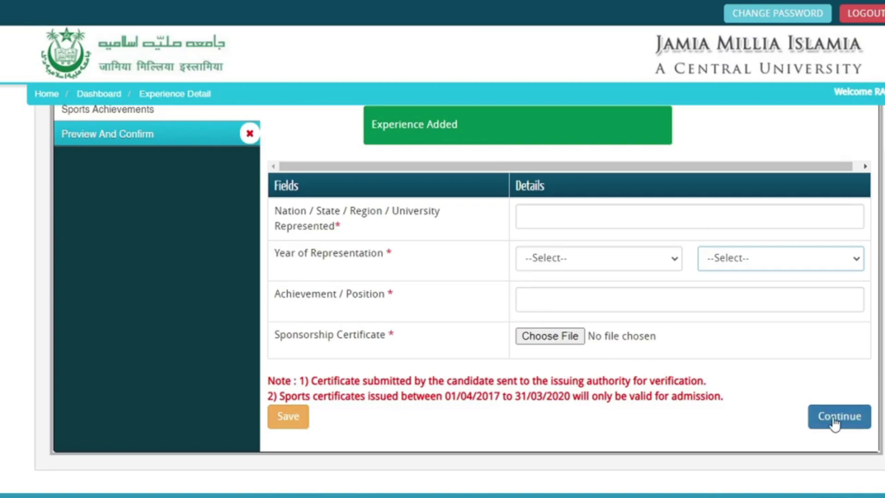
# Step: Review the application preview, accept the declaration, and confirm and submit the application
pyautogui.click(847, 424)
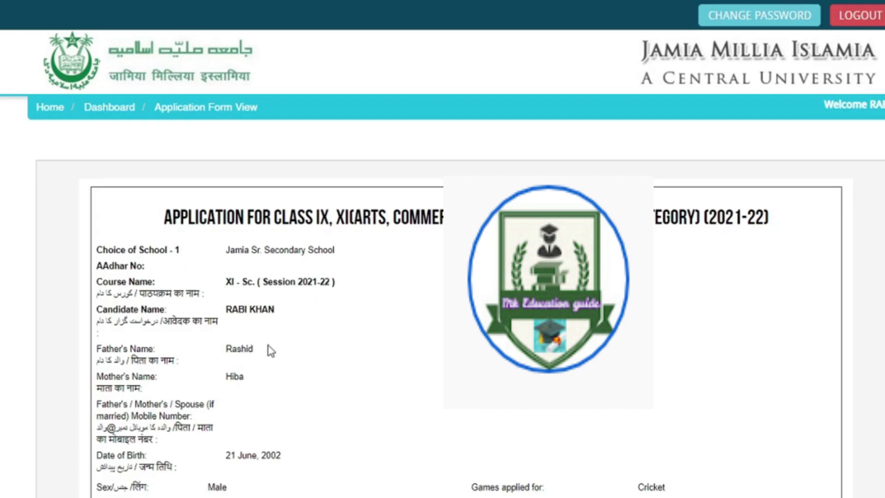
pyautogui.scroll(-10, 271, 352)
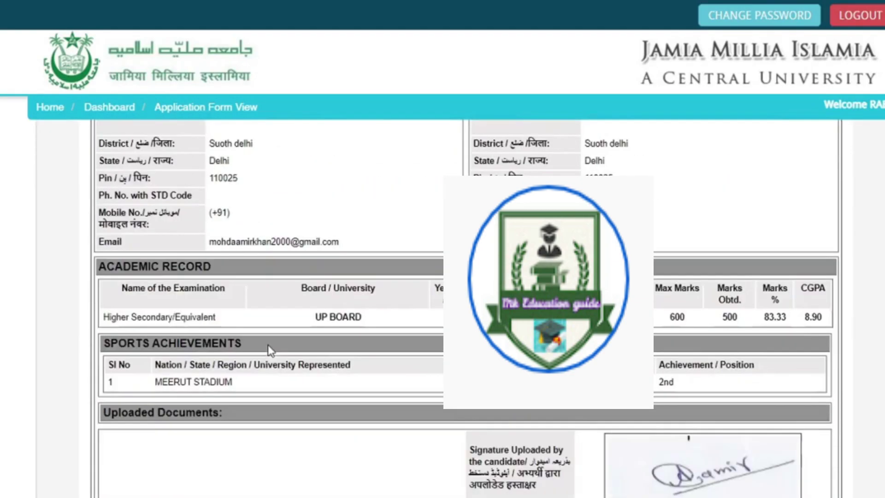
pyautogui.scroll(-5, 271, 352)
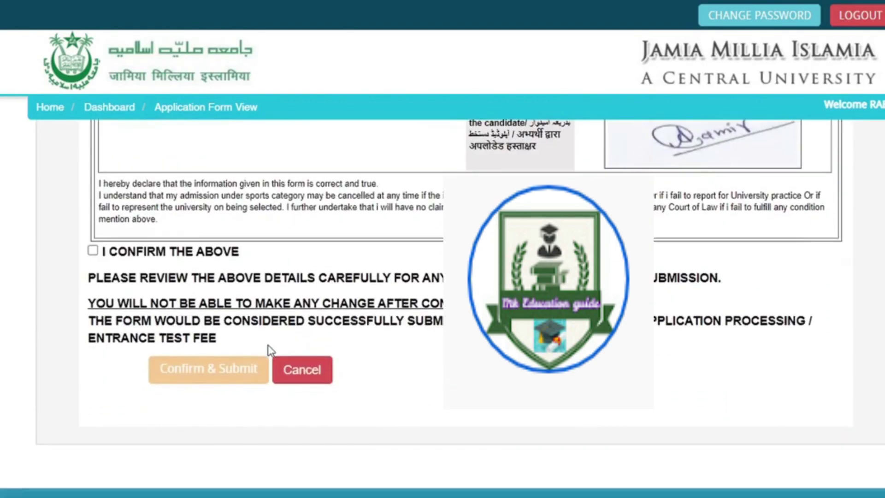
pyautogui.click(93, 251)
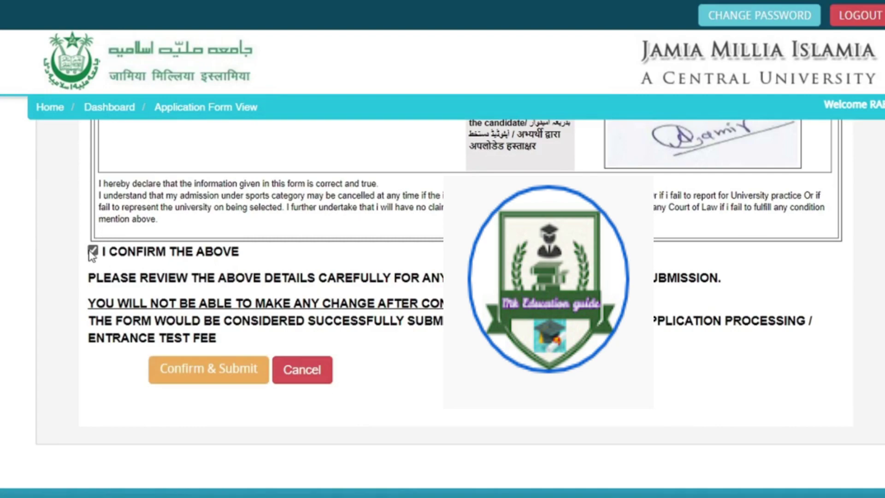
pyautogui.click(247, 377)
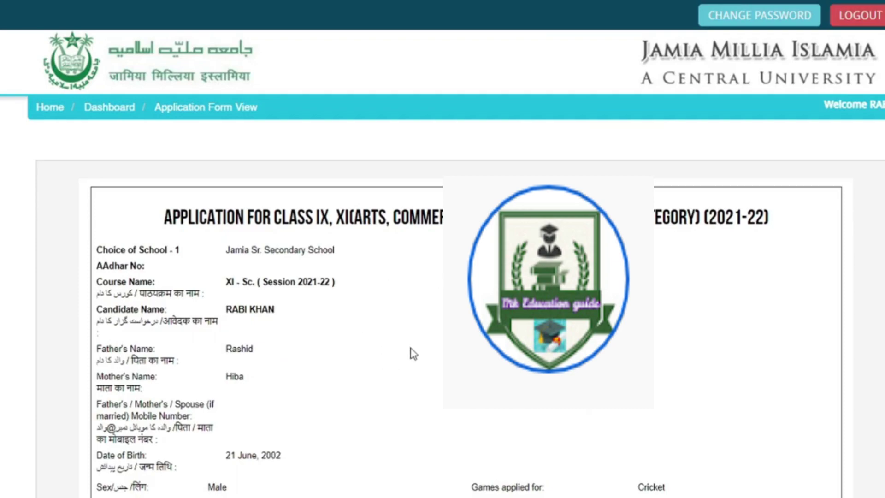
pyautogui.scroll(-2, 412, 352)
pyautogui.scroll(-10, 412, 353)
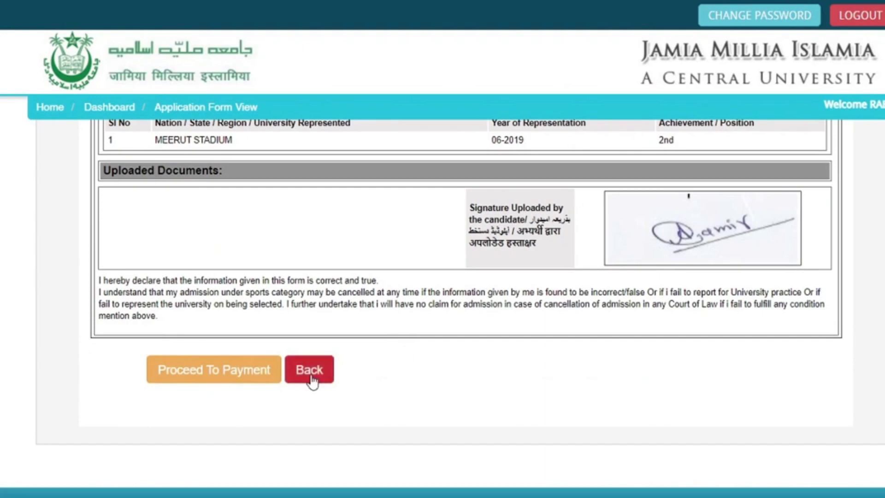
# Step: Go to the fee payment page and set Payment Type to ONLINE
pyautogui.click(253, 378)
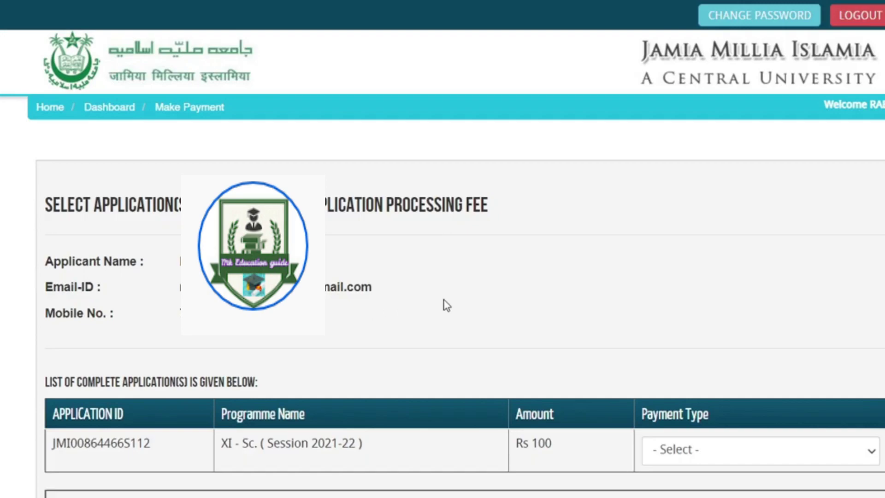
pyautogui.scroll(-2, 189, 336)
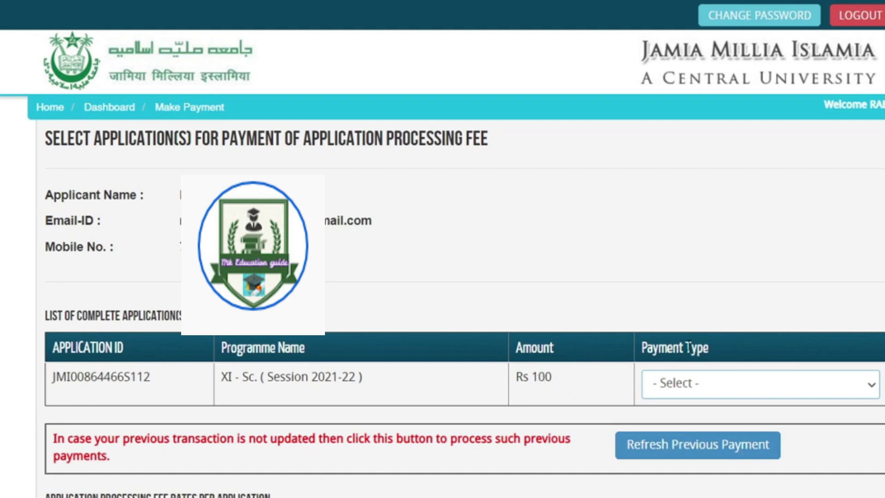
pyautogui.click(723, 385)
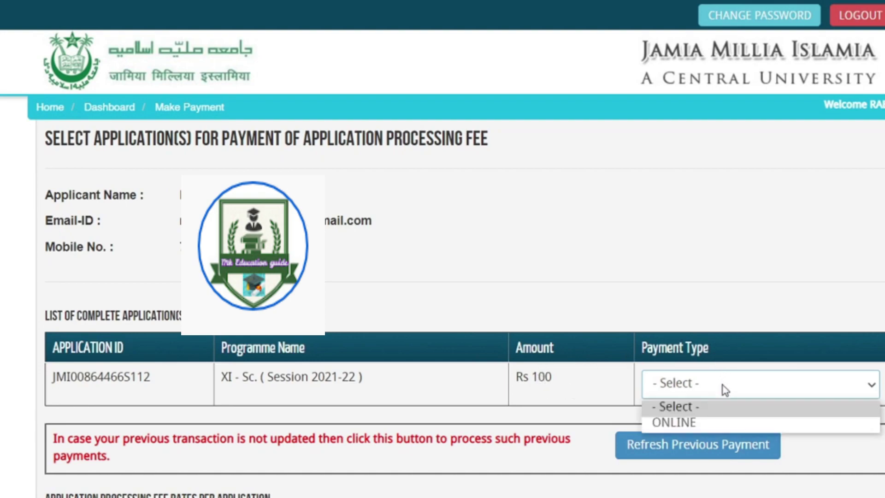
pyautogui.click(716, 421)
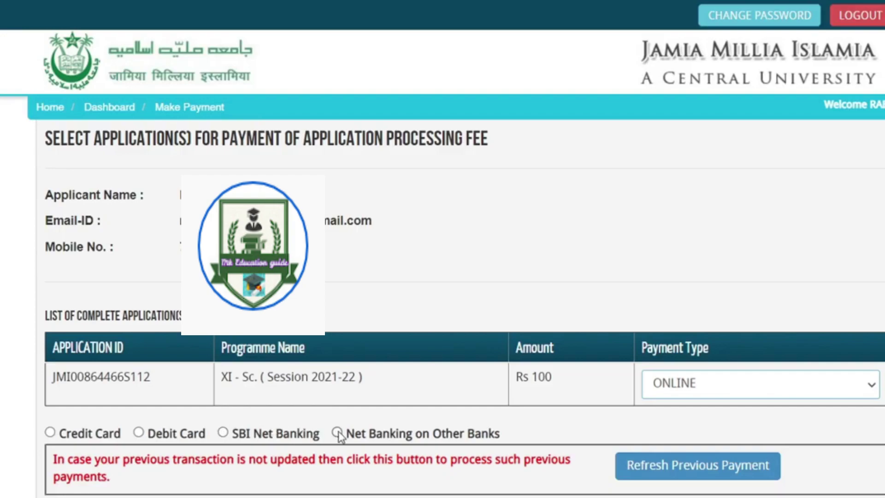
# Step: Choose Debit Card and proceed to the Rs. 102.56 payment summary
pyautogui.scroll(-3, 339, 438)
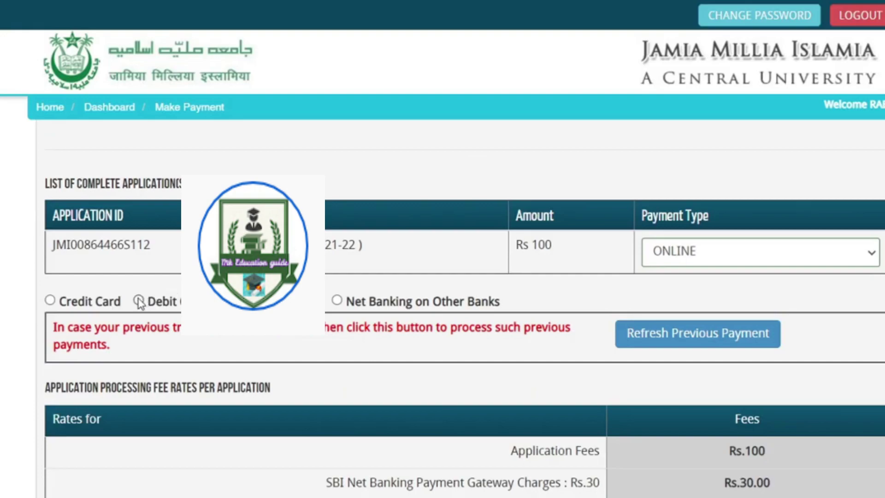
pyautogui.click(139, 301)
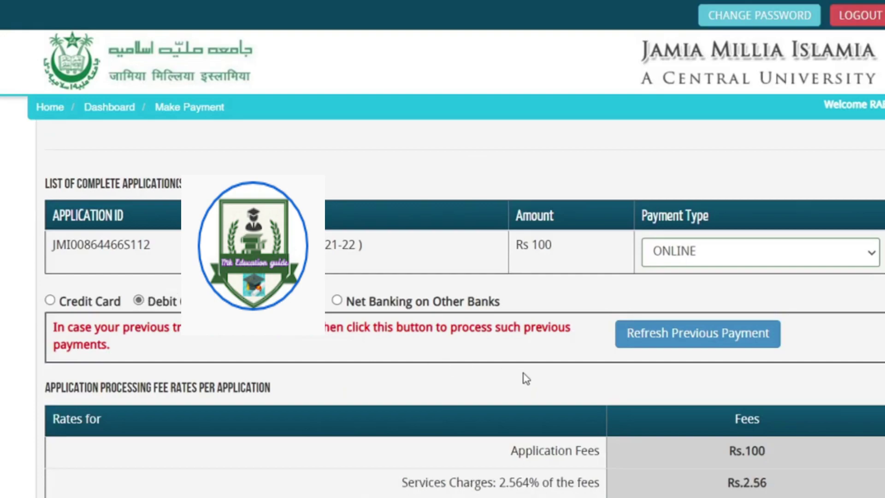
pyautogui.scroll(-3, 526, 378)
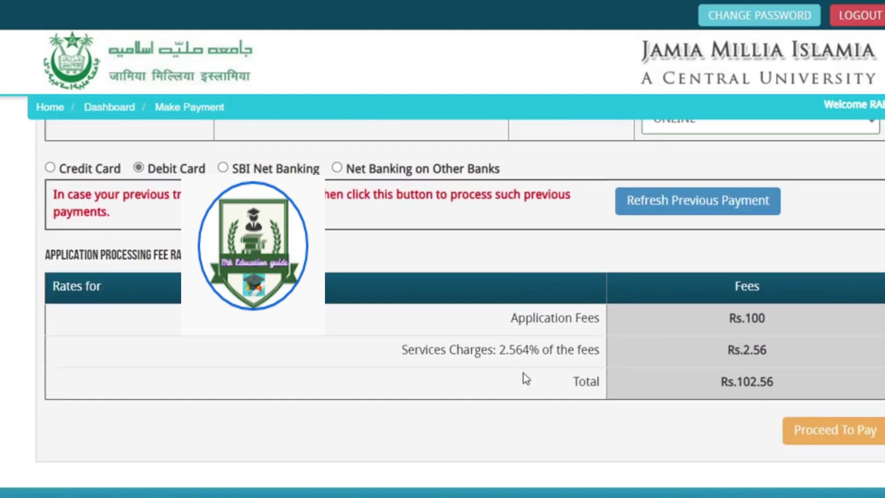
pyautogui.click(856, 438)
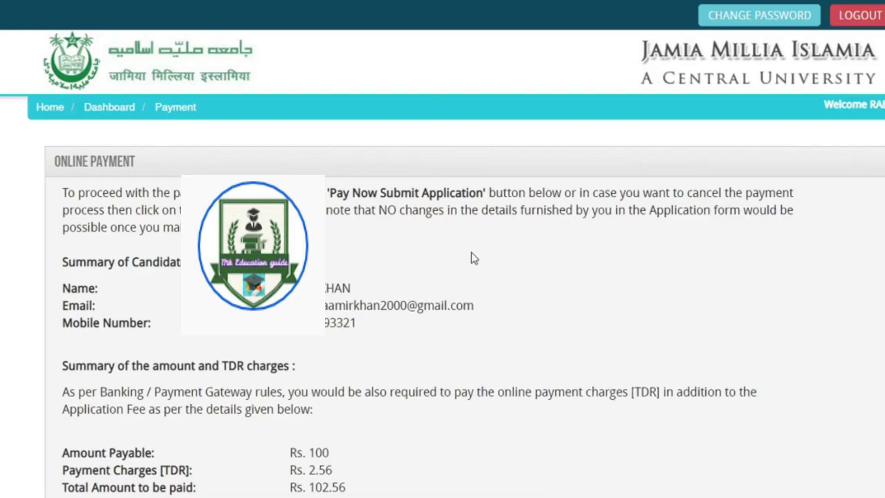
pyautogui.scroll(-1, 371, 373)
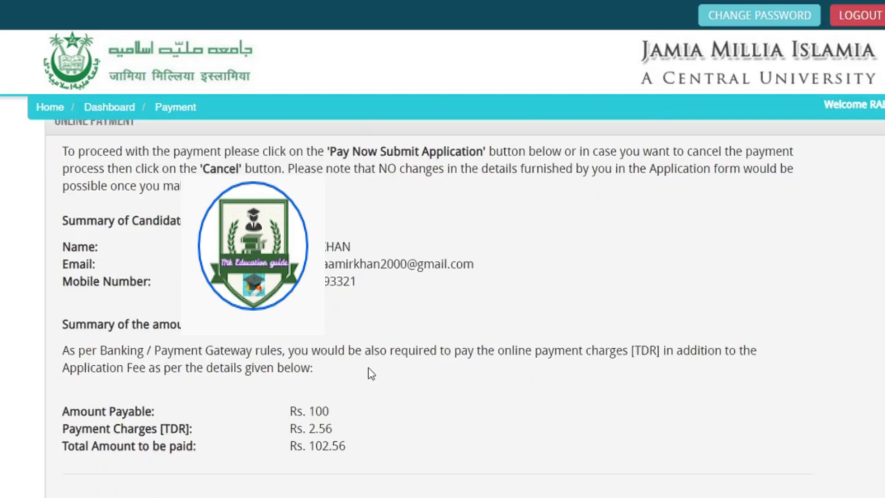
pyautogui.scroll(-5, 371, 374)
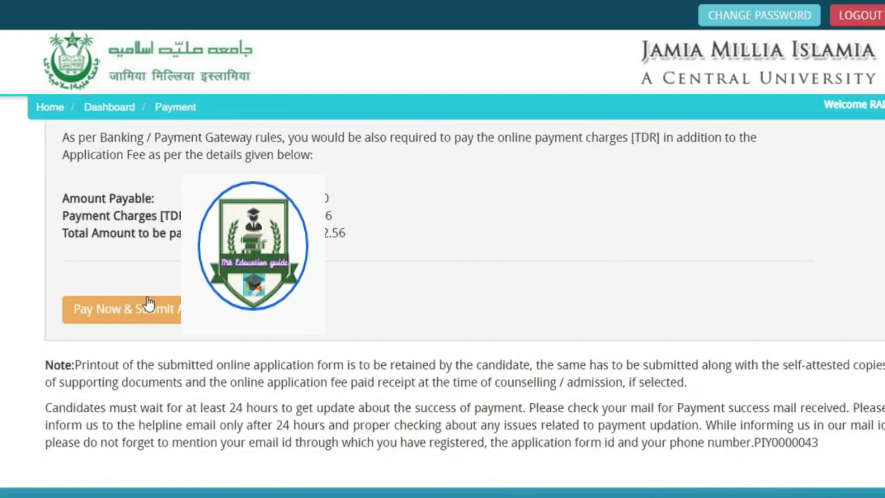
# Step: Pay now and submit the application, reaching the INR 102.56 card payment form
pyautogui.click(201, 318)
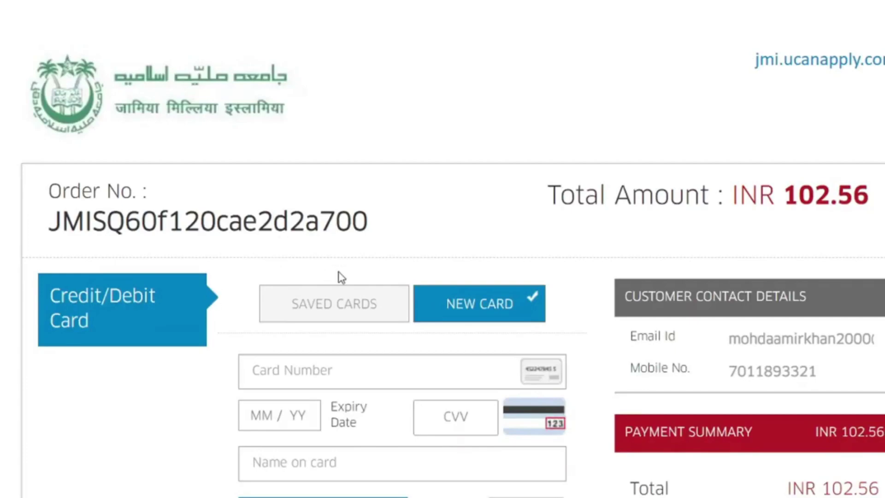
pyautogui.scroll(-1, 365, 267)
pyautogui.click(260, 306)
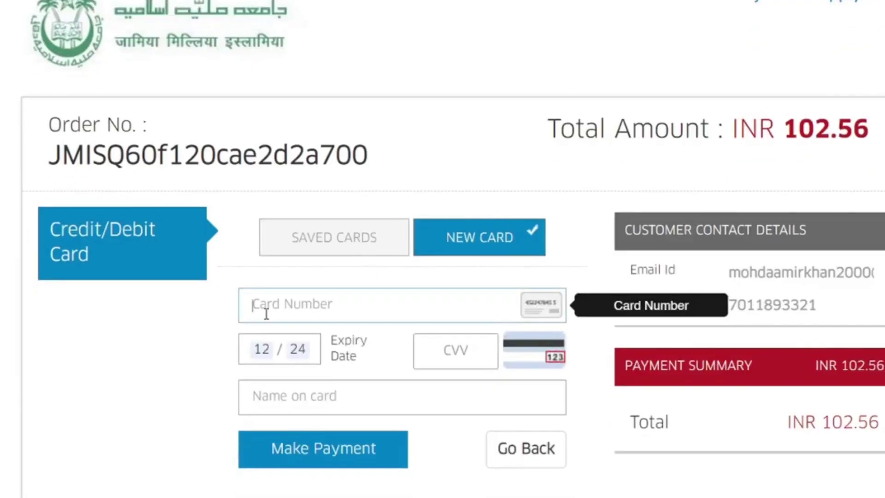